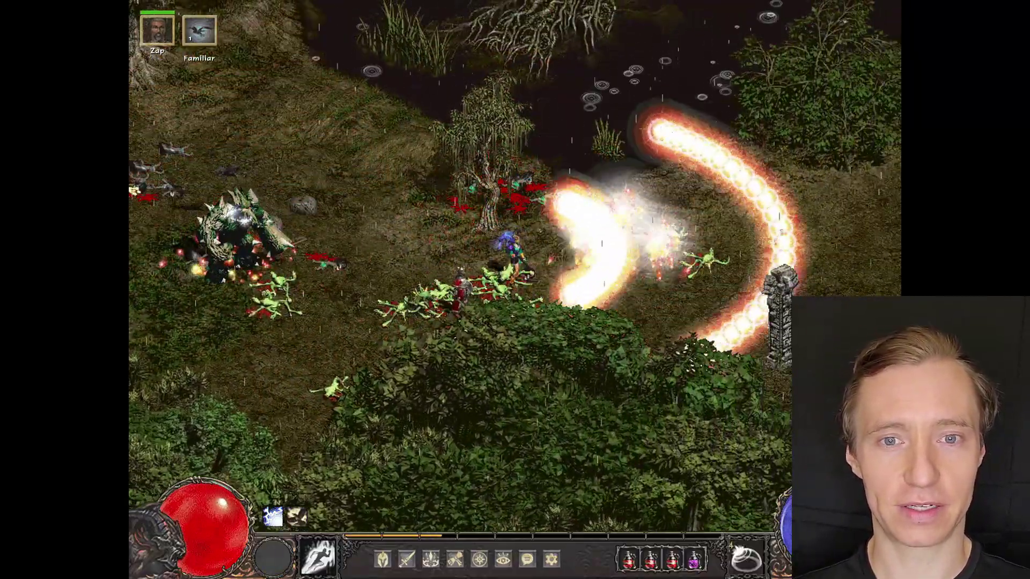
Attack the Tree Lurkers, cycling right-hand skills with F2/F4 and finishing with chain lightning
right_click(744, 479)
key("F2")
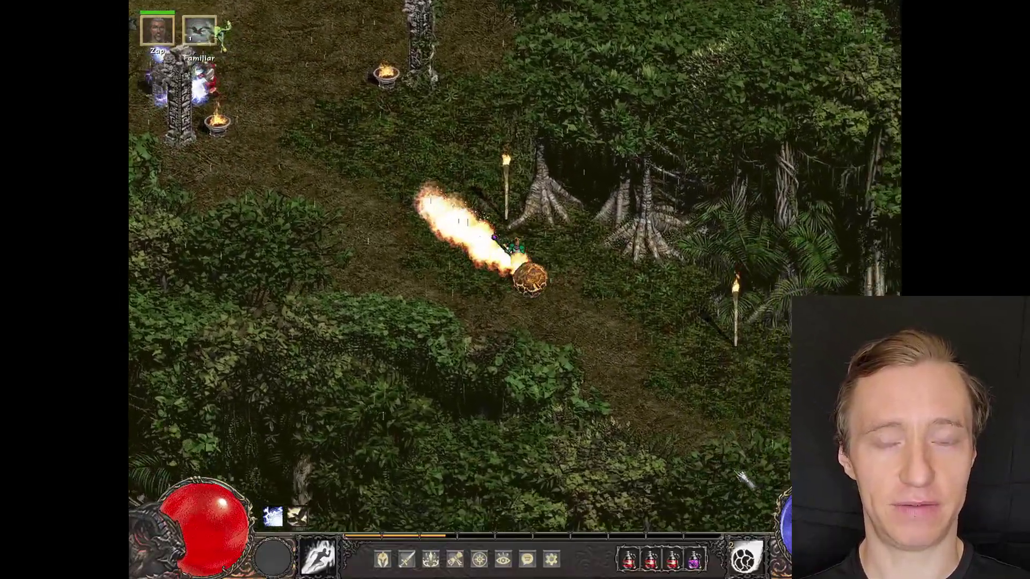
key("F4")
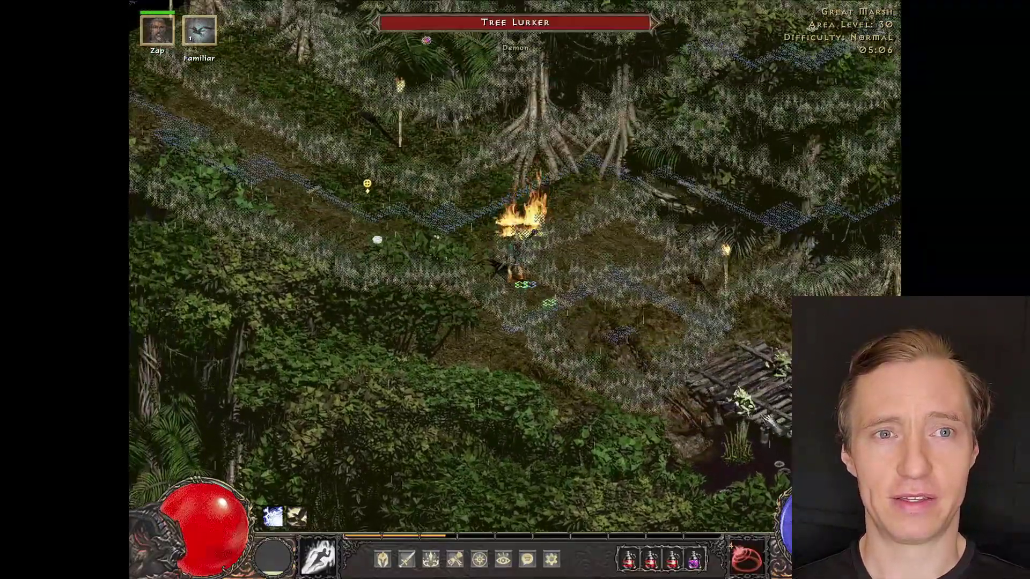
key("F2")
right_click(638, 330)
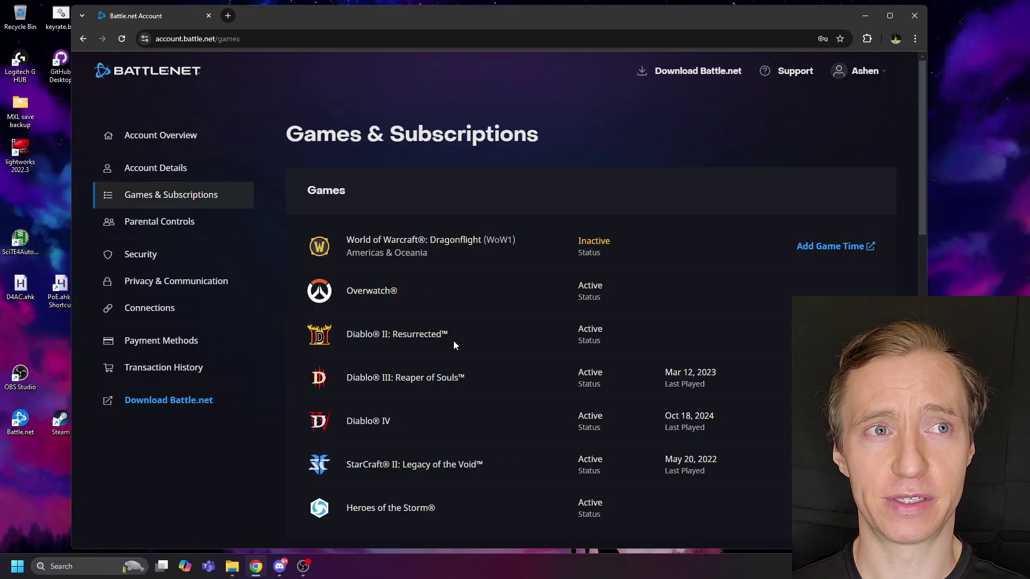
Scroll Games & Subscriptions down to the Classic Games section listing Diablo II
scroll(541, 338, "down", 7)
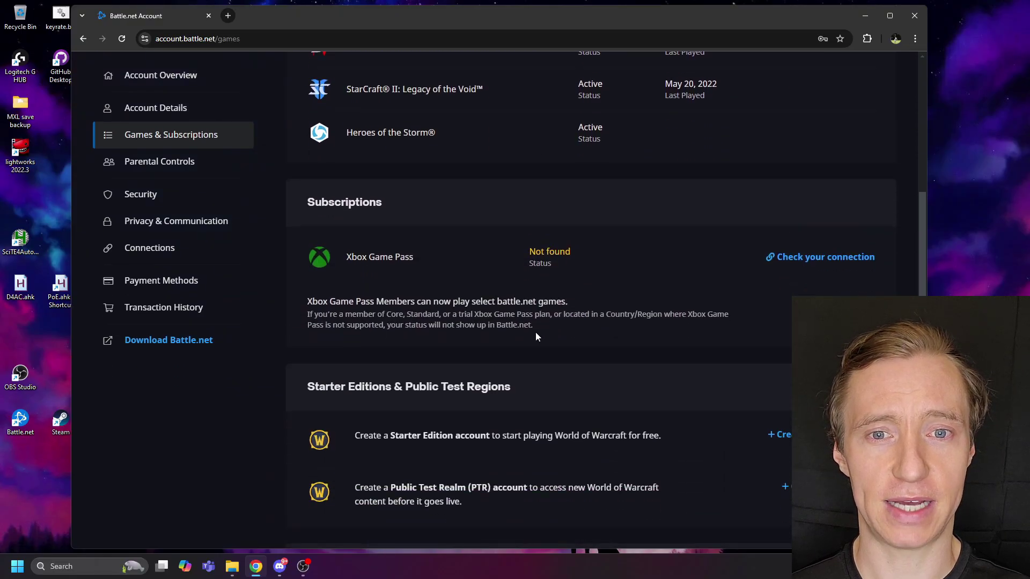
scroll(535, 335, "down", 7)
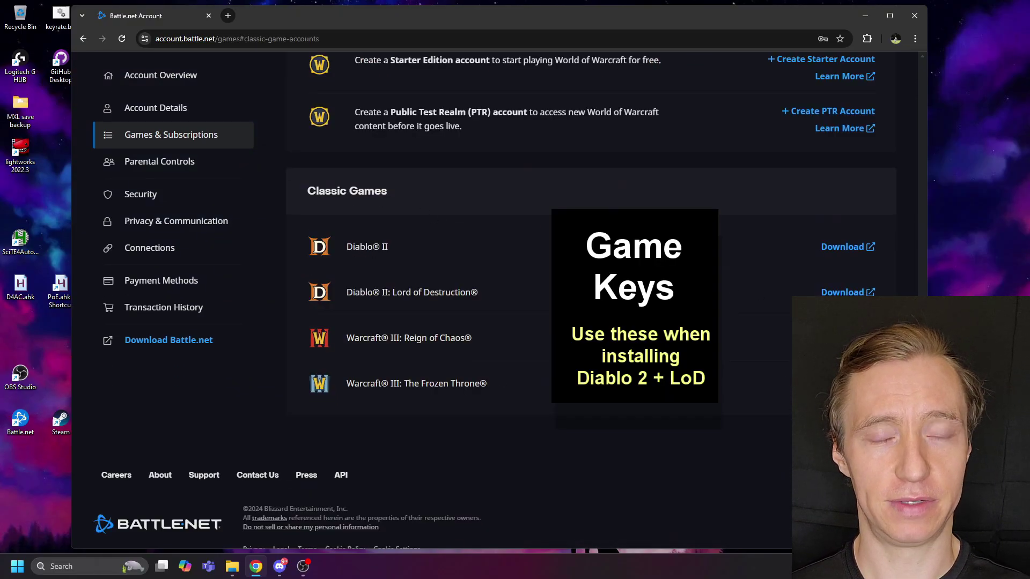
Open the Diablo II download article, install Diablo II 1.14b, then launch the Lord of Destruction installer
left_click(873, 250)
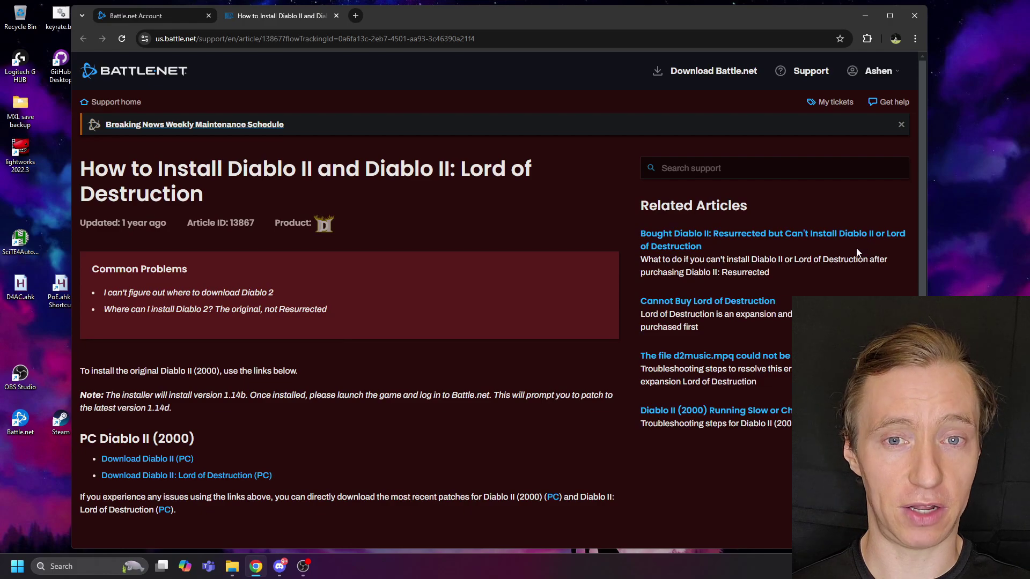
key("alt+Tab")
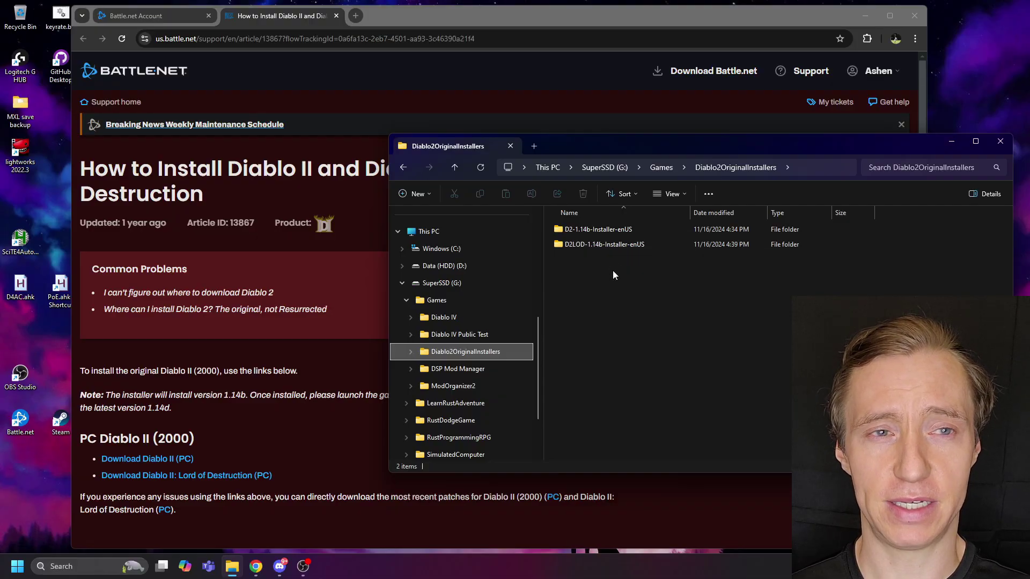
double_click(620, 229)
double_click(612, 274)
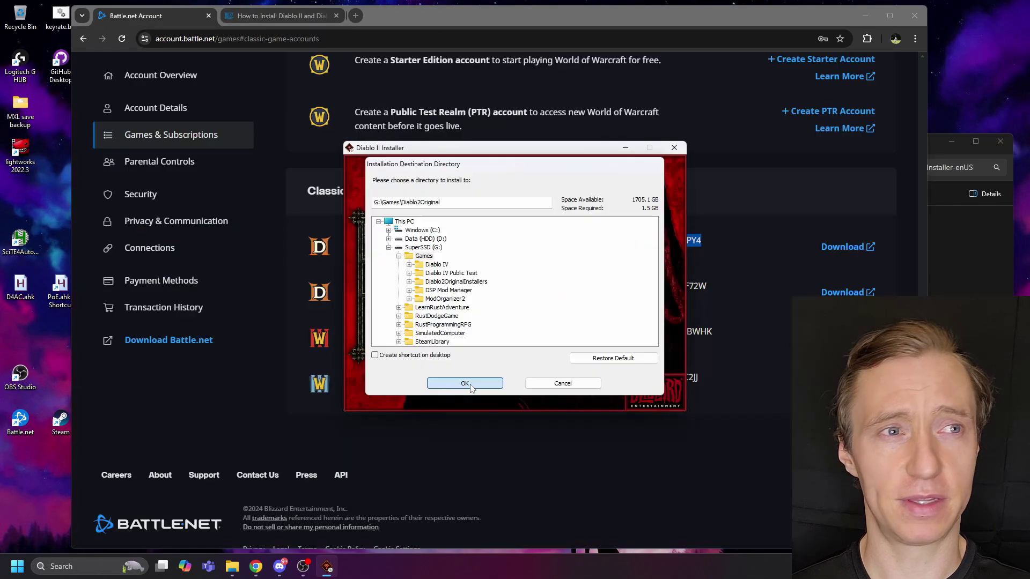
left_click(470, 385)
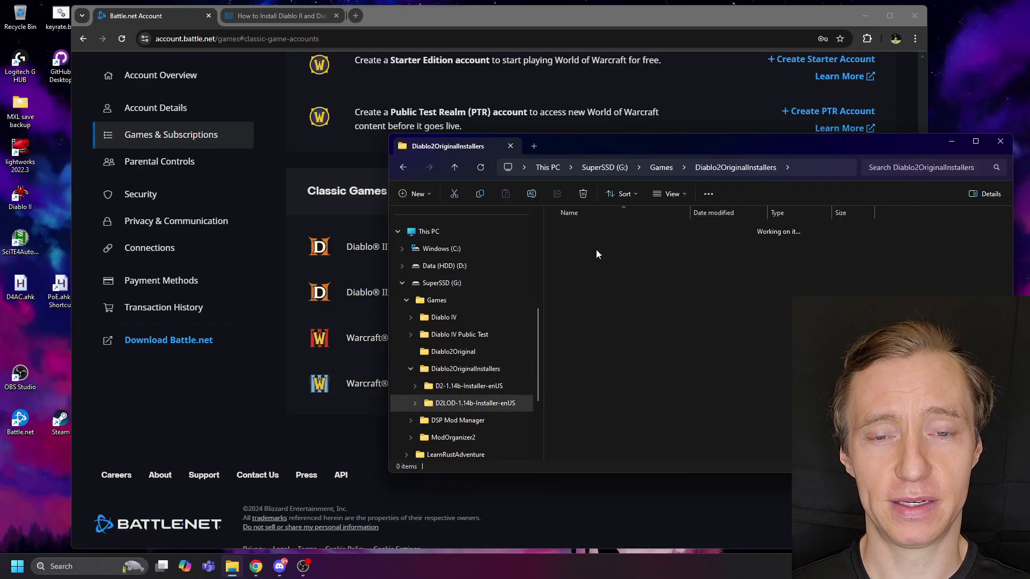
double_click(582, 274)
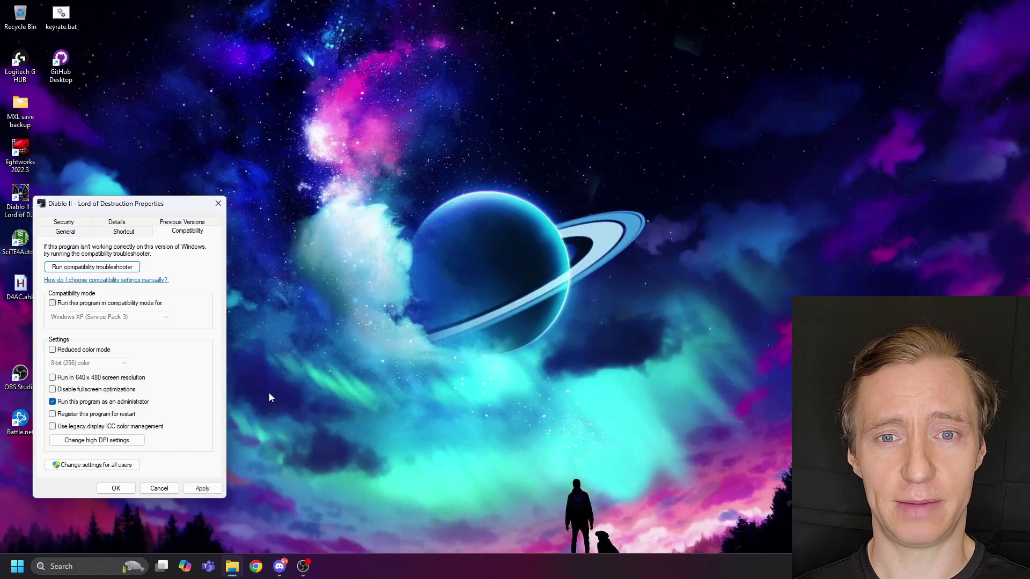
Apply run-as-administrator, launch Lord of Destruction, and patch it to v1.14d through Battle.net
left_click(203, 488)
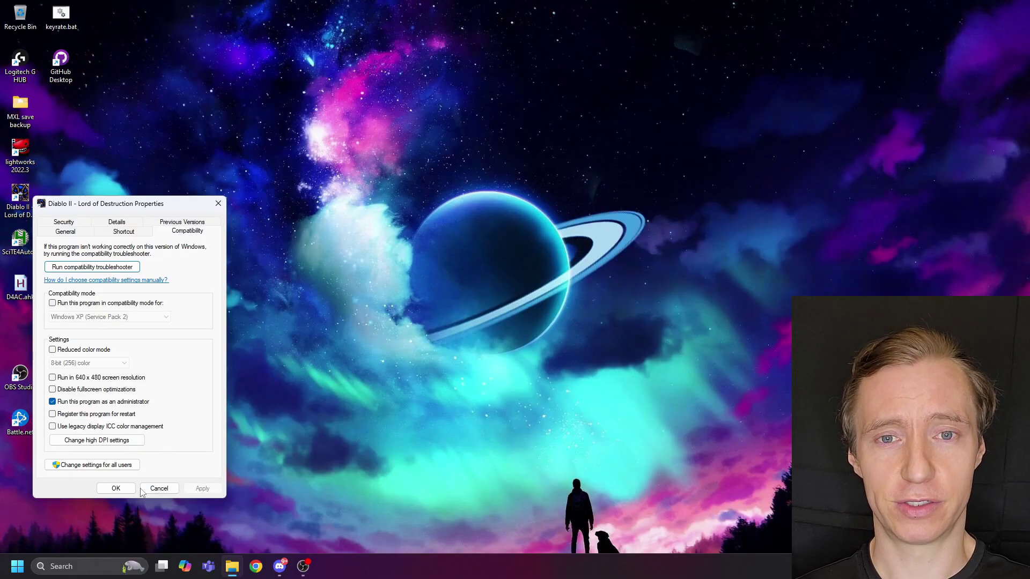
left_click(116, 488)
double_click(20, 194)
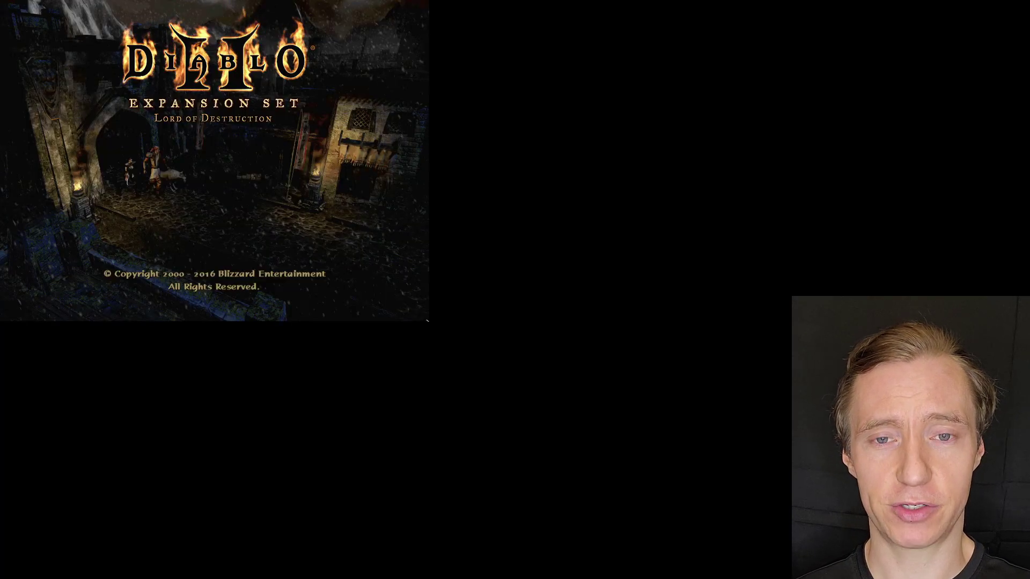
left_click(359, 304)
left_click(214, 188)
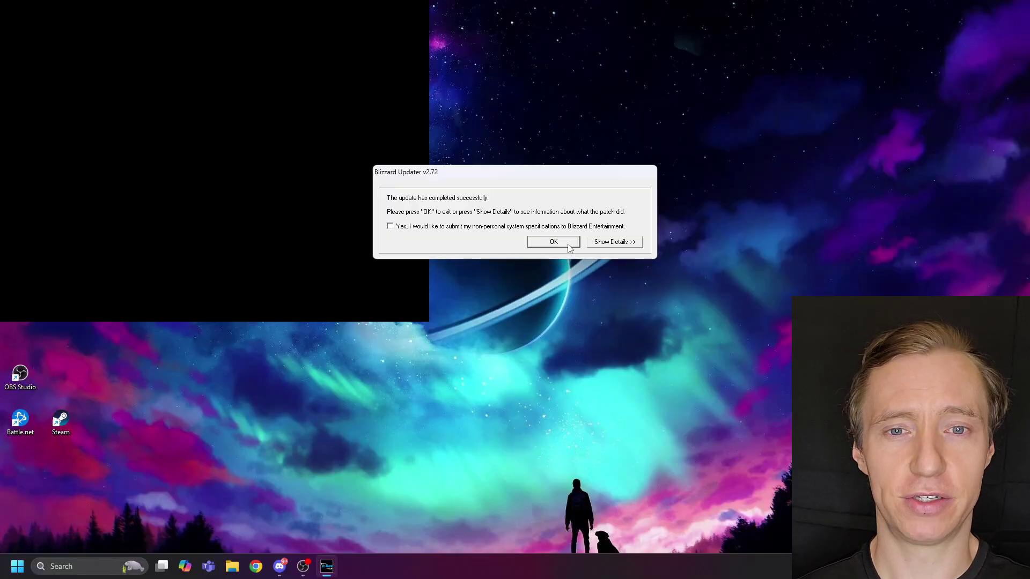
left_click(567, 245)
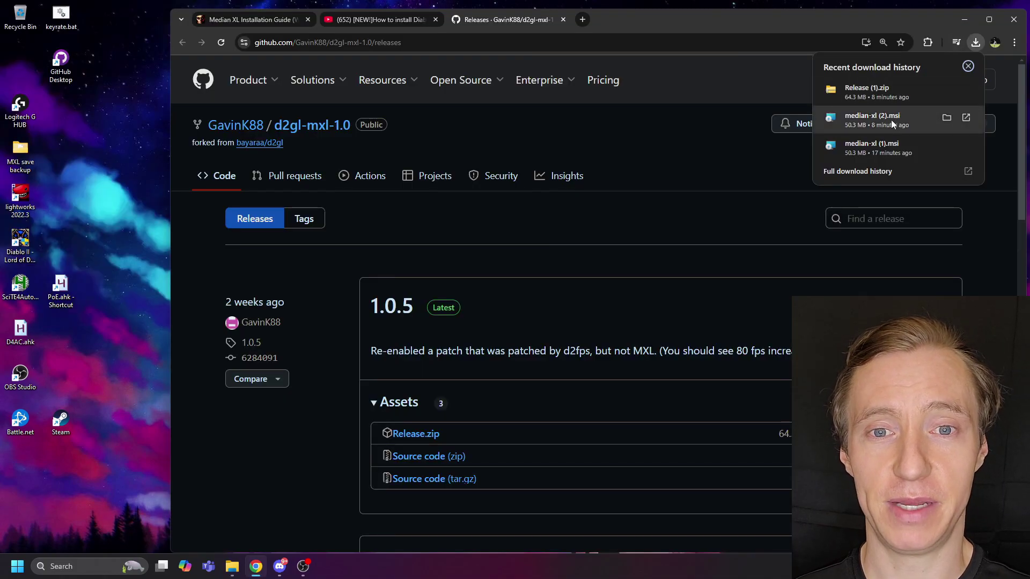
Install the Median XL launcher into G:\Games\MedianXL with the setup wizard
left_click(890, 121)
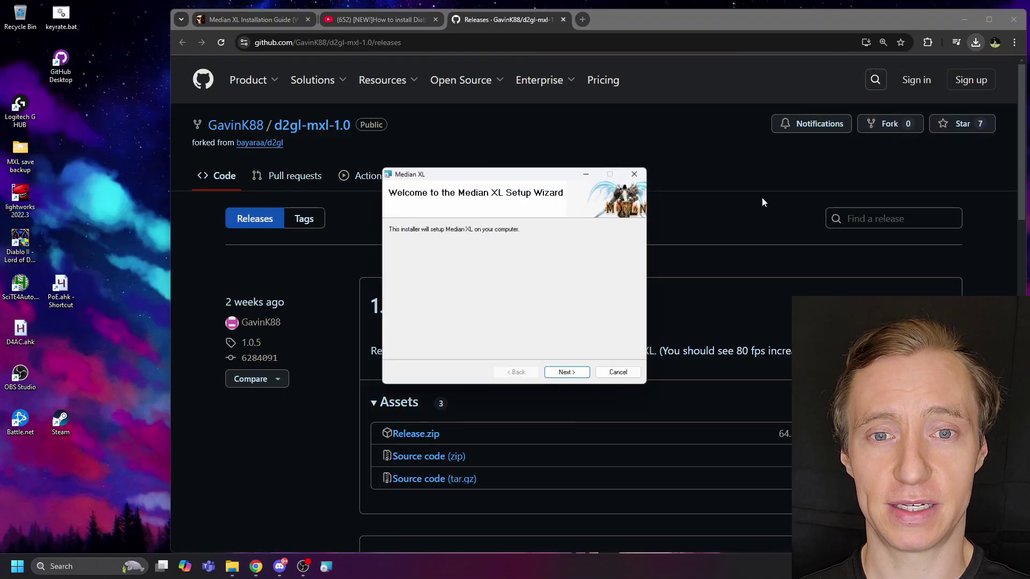
left_click(569, 375)
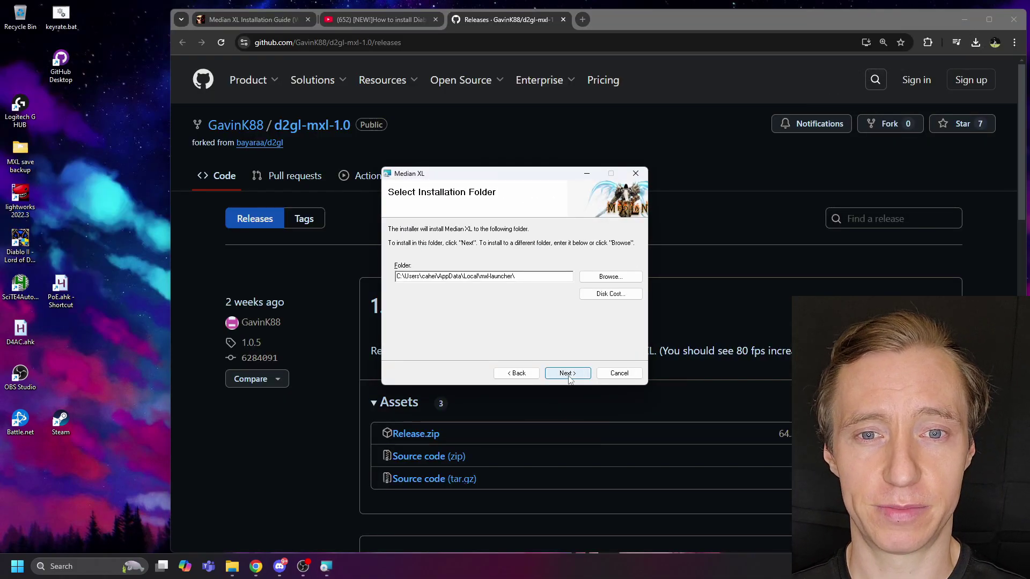
left_click(611, 276)
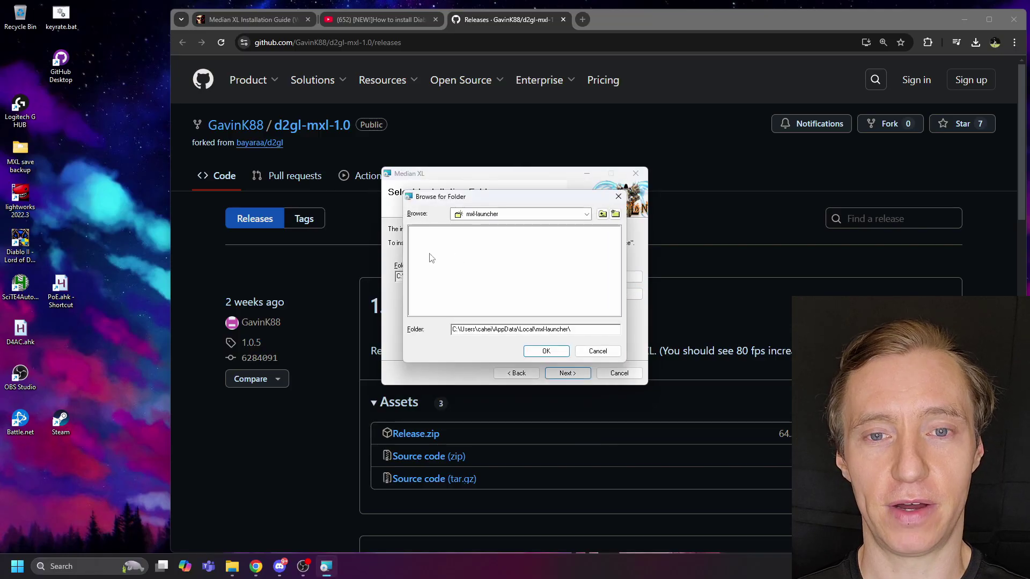
left_click(533, 349)
left_click(568, 373)
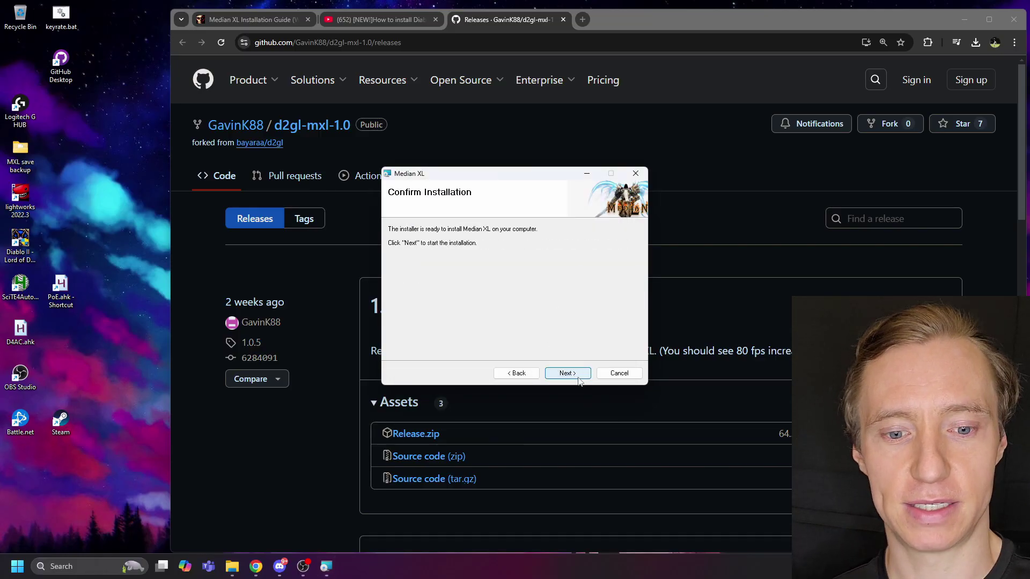
left_click(567, 373)
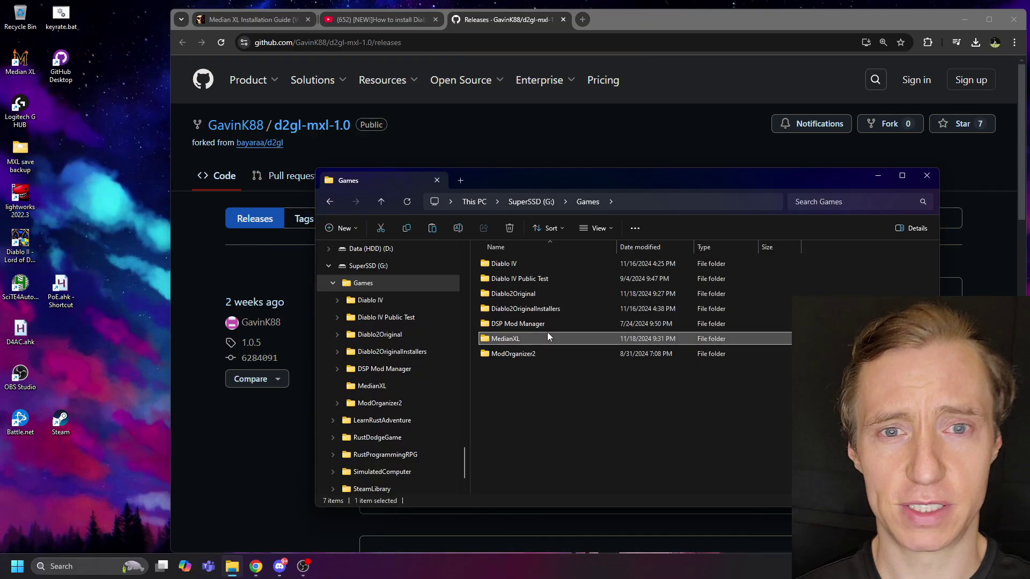
Start launcher.exe, set its install directory to the MedianXL folder, and begin installing Median XL
double_click(548, 334)
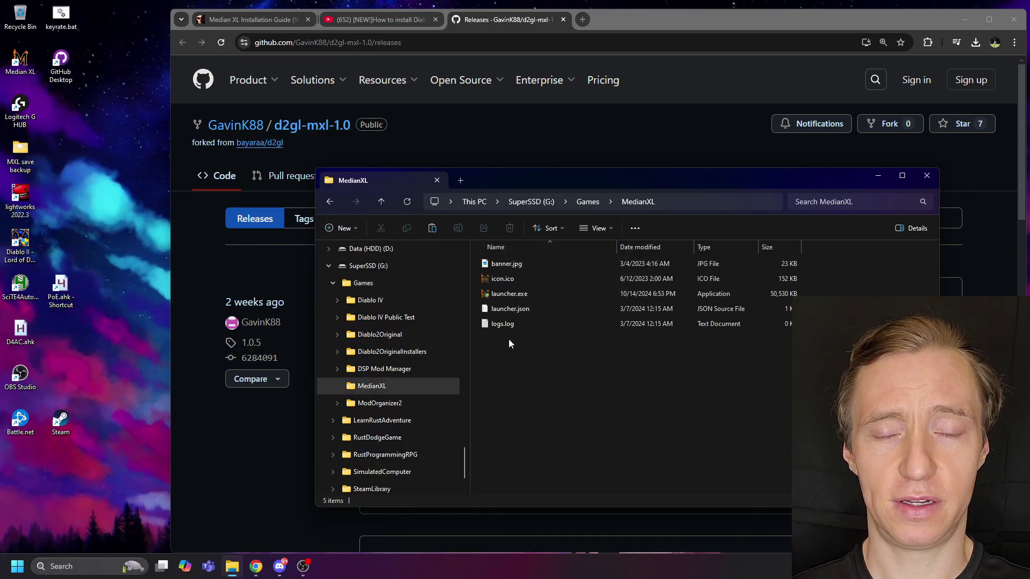
double_click(523, 295)
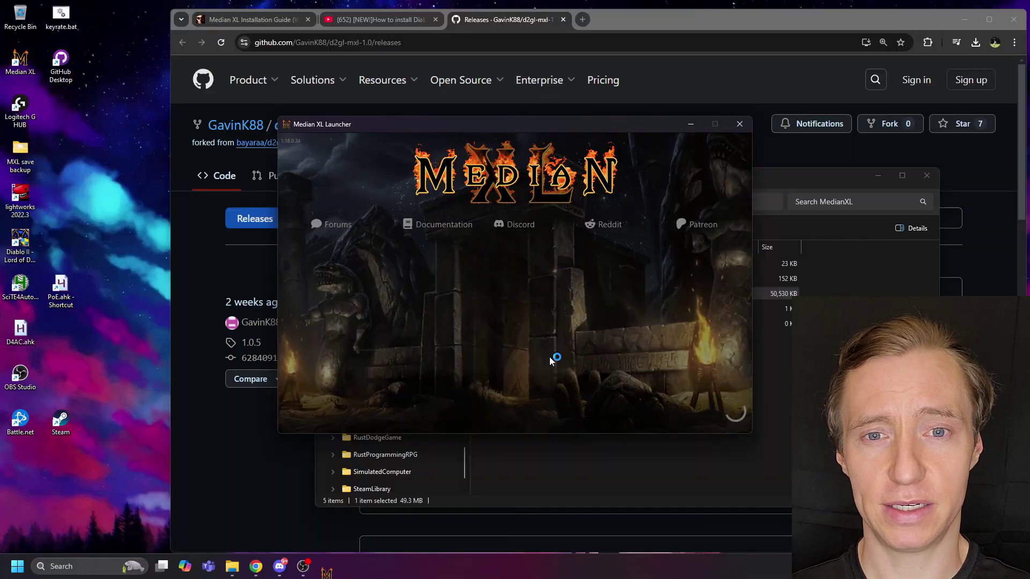
left_click(603, 411)
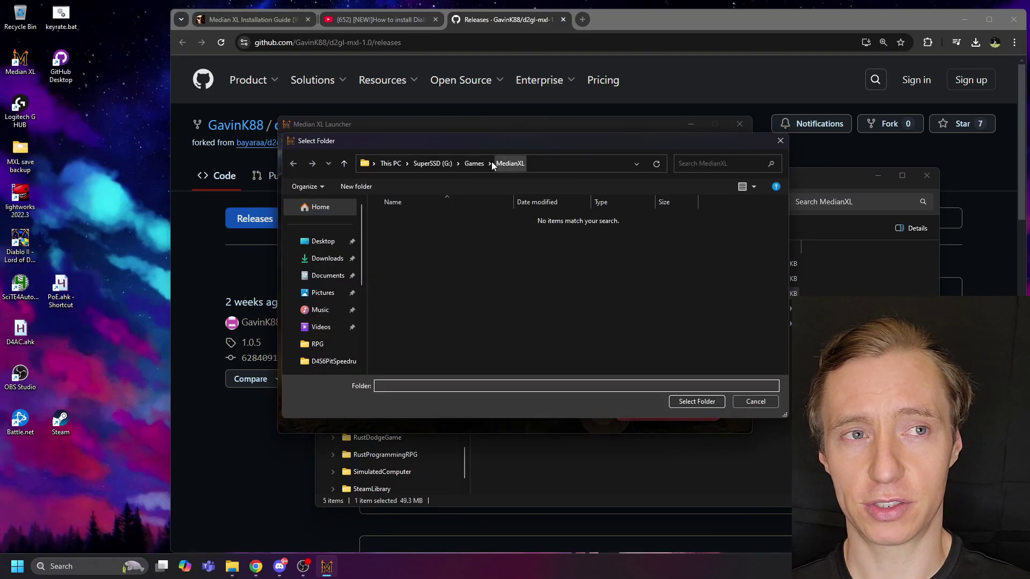
left_click(478, 166)
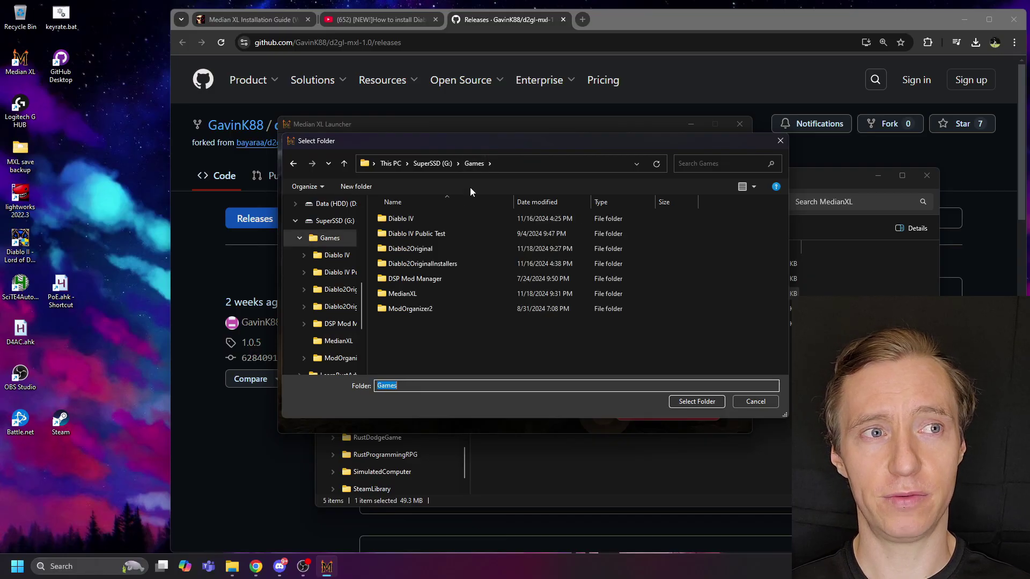
double_click(424, 295)
left_click(696, 402)
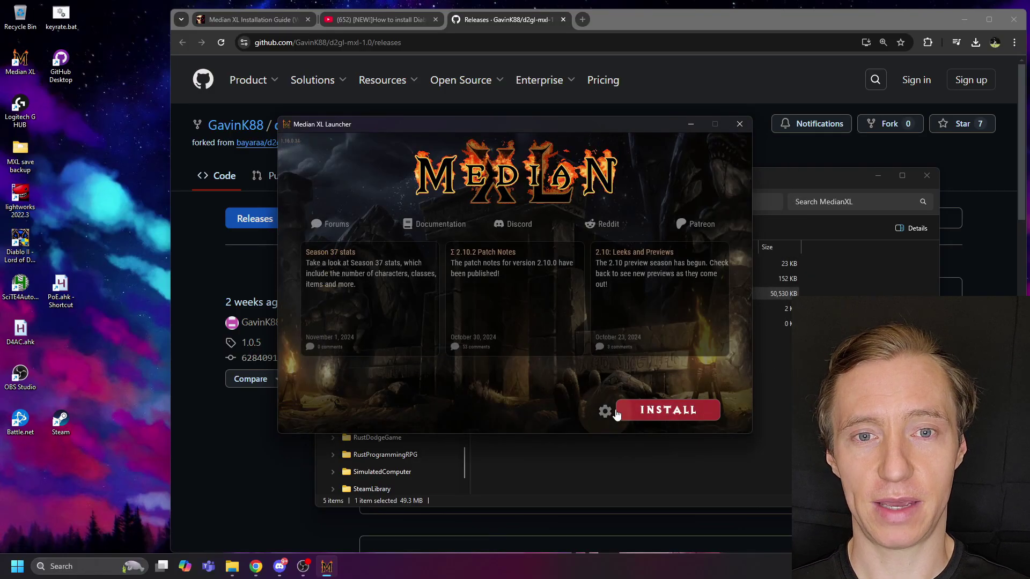
left_click(669, 413)
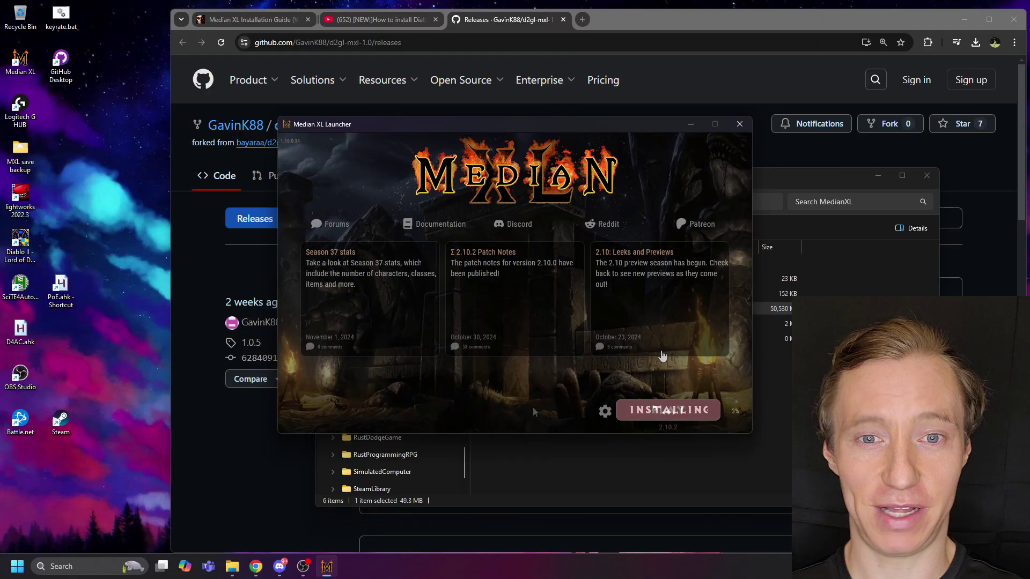
Set Diablo II.exe in median-xl to Windows XP (Service Pack 3) compatibility mode
left_click(536, 456)
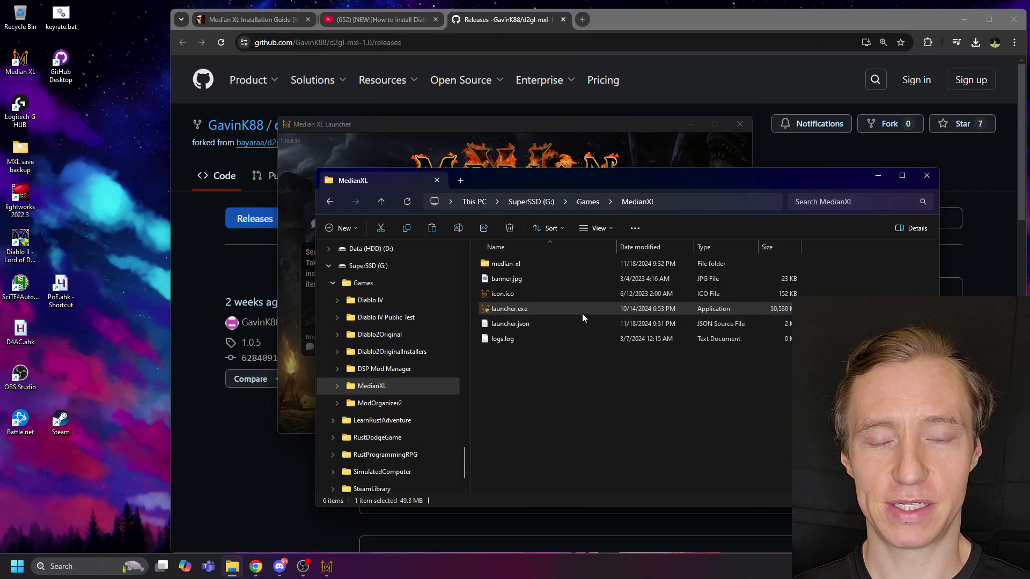
double_click(519, 265)
scroll(552, 322, "down", 1)
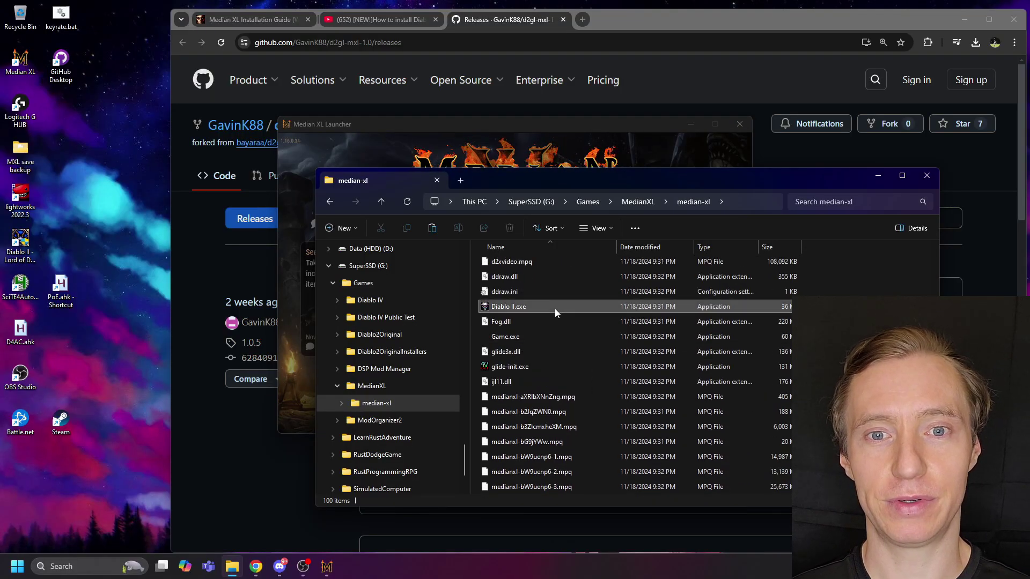
right_click(555, 308)
left_click(600, 263)
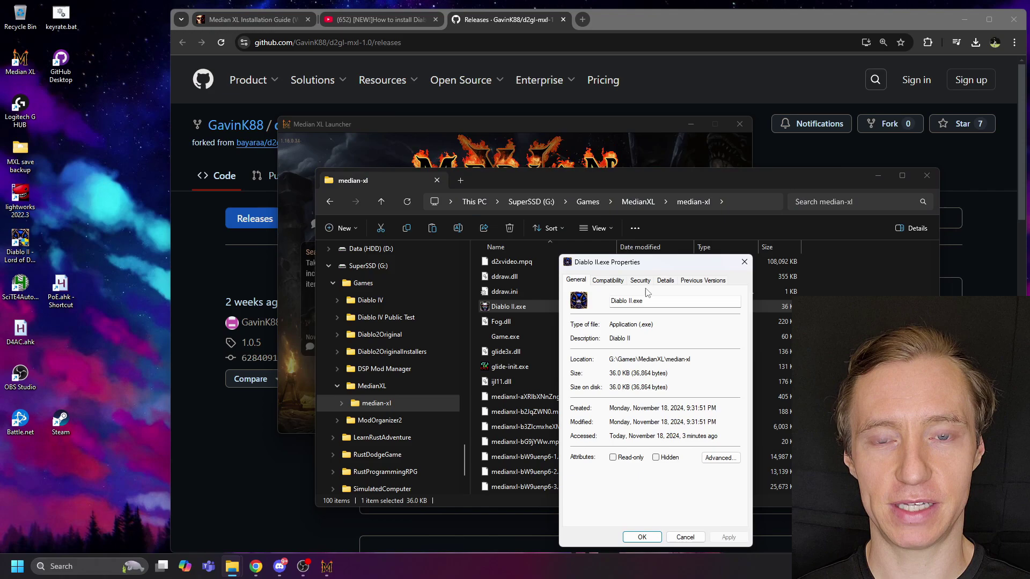
left_click(607, 280)
left_click(625, 354)
left_click(635, 366)
left_click(631, 399)
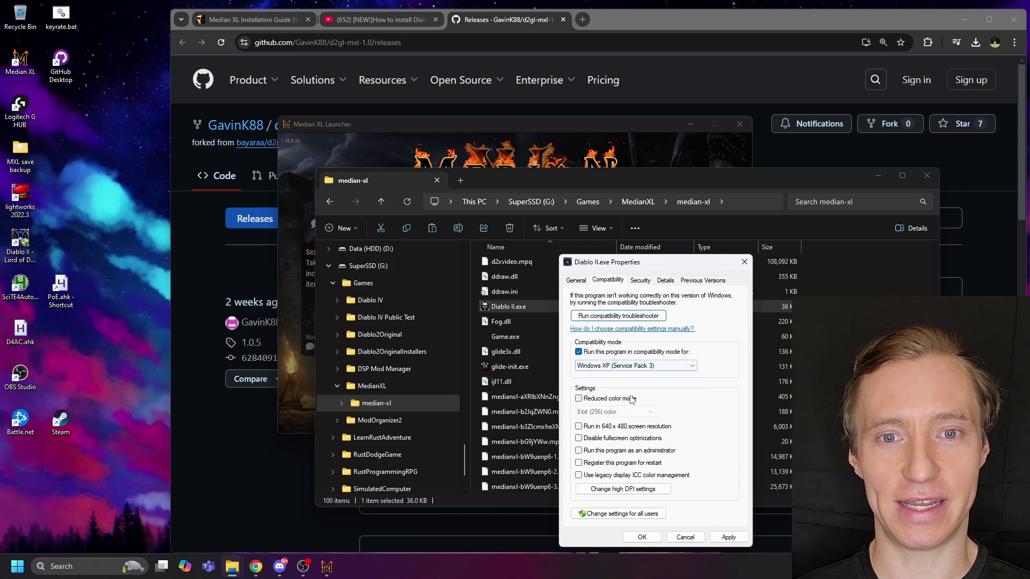
left_click(727, 537)
left_click(642, 536)
Set Game.exe to an older Windows compatibility mode as well
left_click(504, 337)
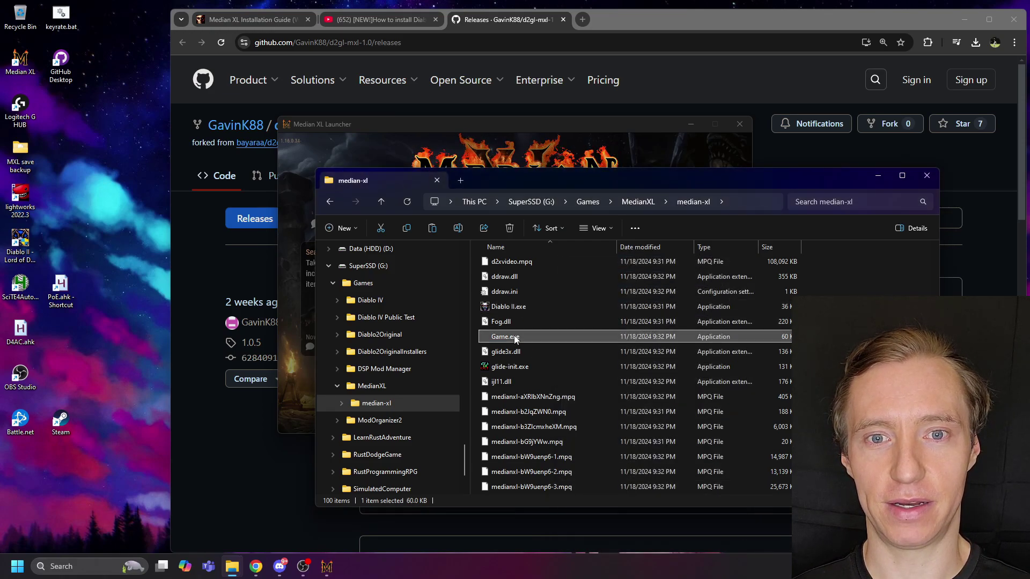
right_click(514, 337)
left_click(553, 281)
left_click(567, 279)
left_click(596, 365)
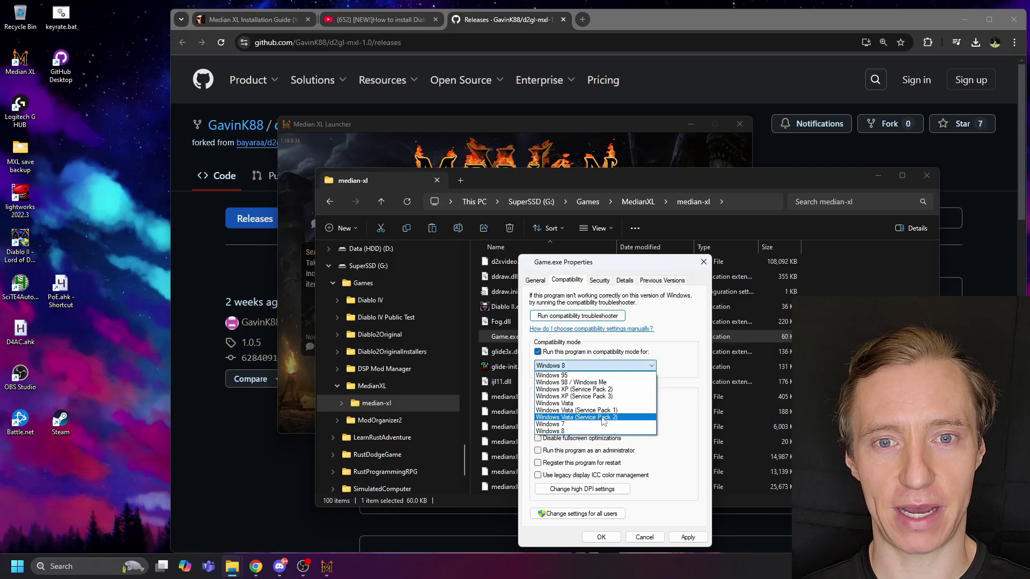
left_click(590, 399)
left_click(687, 537)
left_click(601, 537)
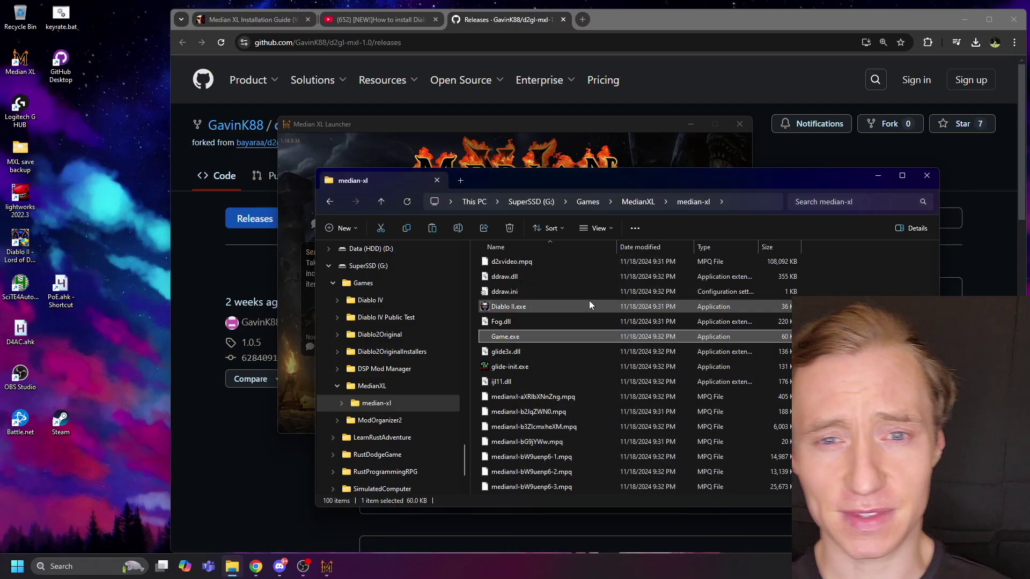
Launch the game and create a single-player Sorceress named 'A'
left_click(415, 132)
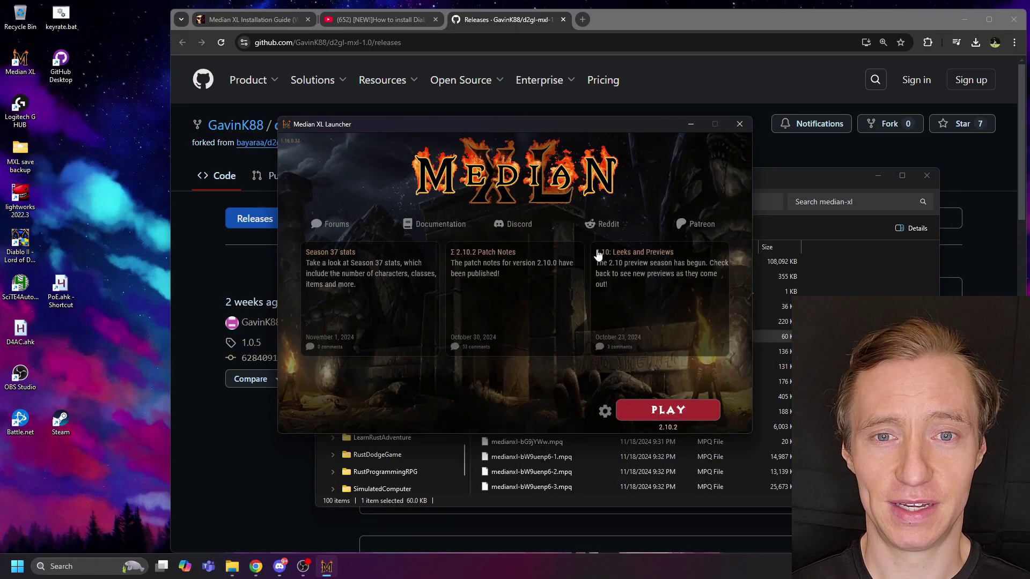
left_click(671, 413)
left_click(553, 384)
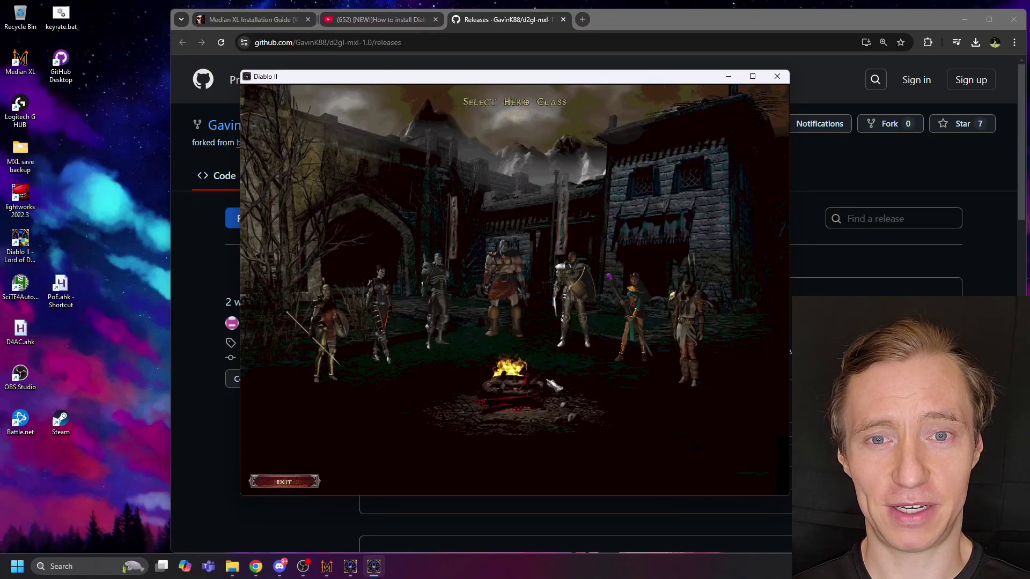
left_click(635, 311)
type("A")
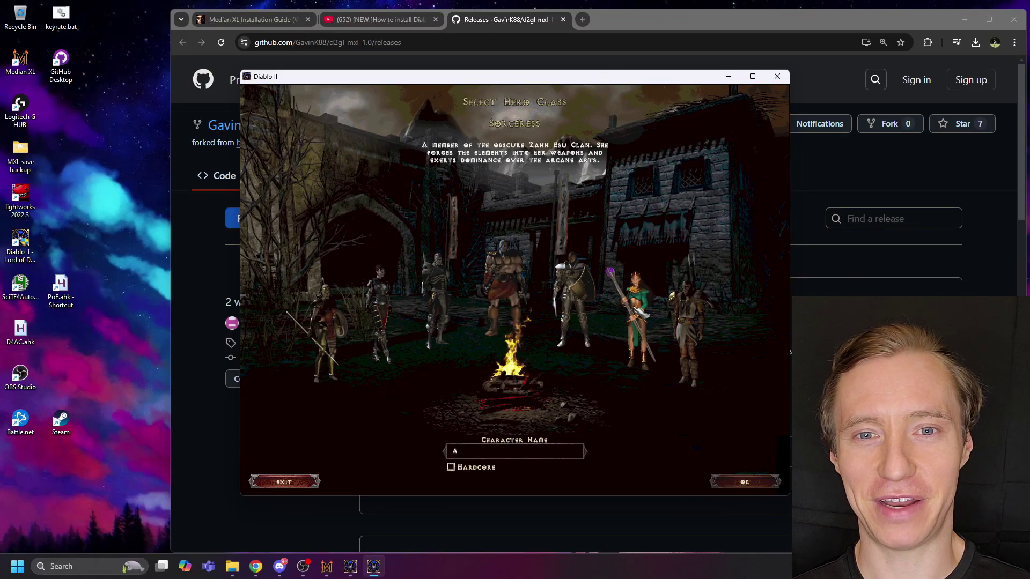
key("Return")
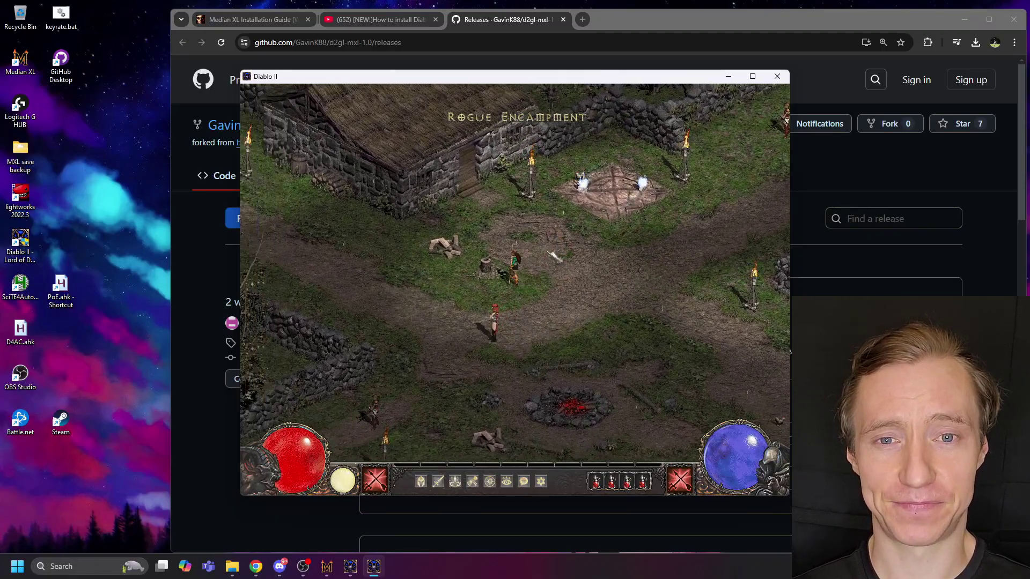
View the Fire skills in the skill tree, then quit the game
key("t")
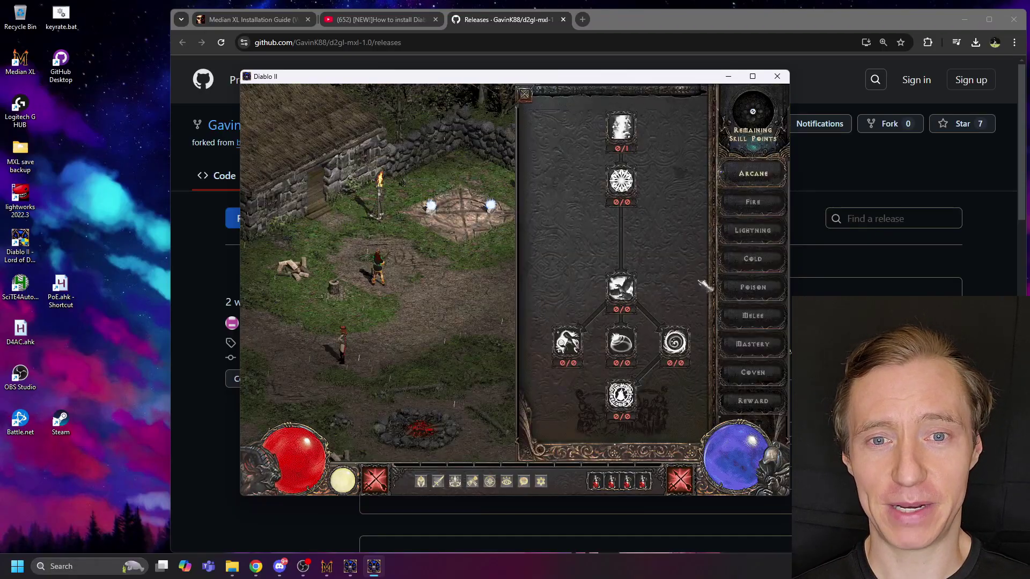
left_click(752, 201)
key("alt+F4")
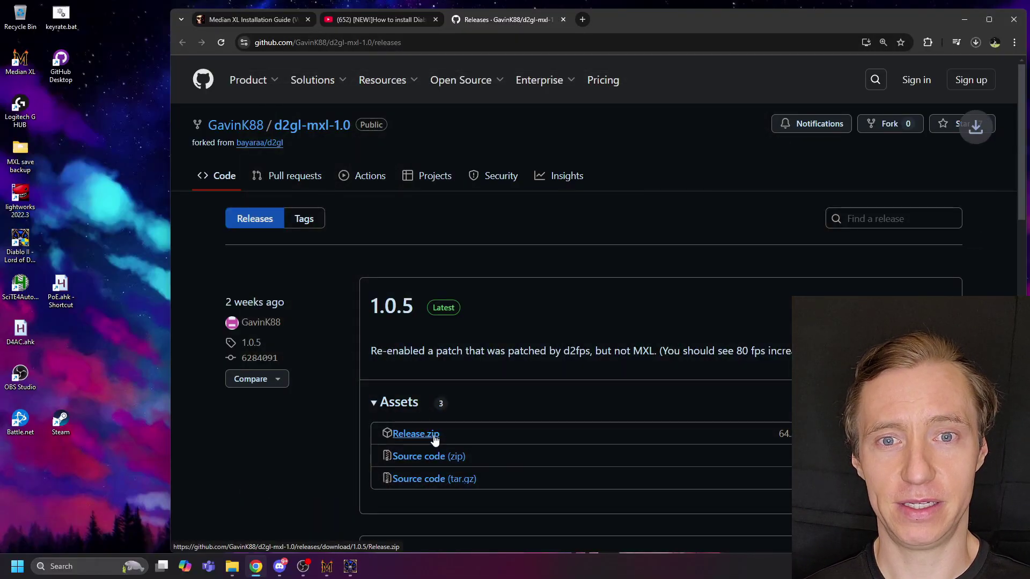
Copy all three Release.zip files into median-xl, replacing the existing ones
key("ctrl+a")
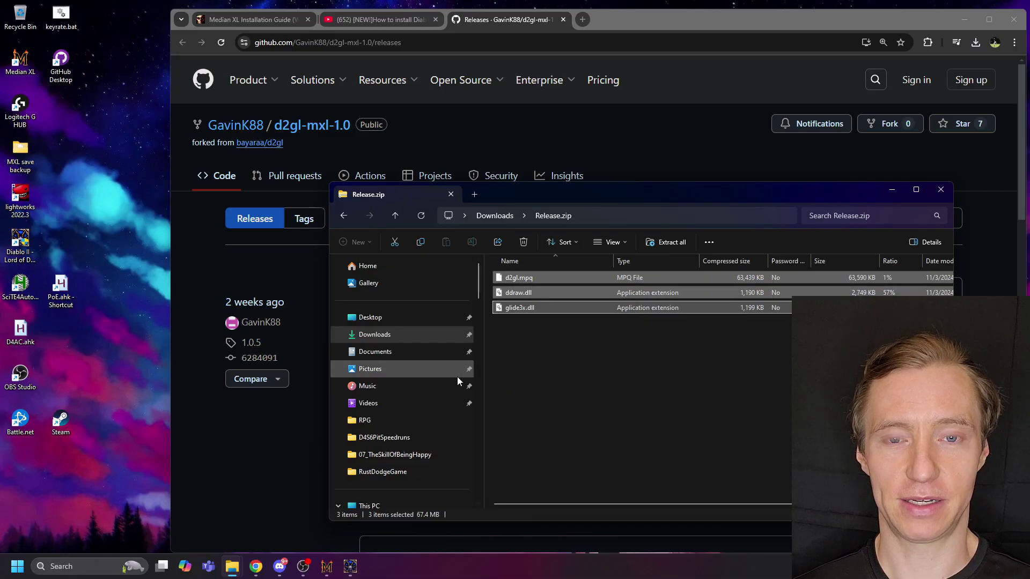
mouse_move(232, 567)
left_click(230, 503)
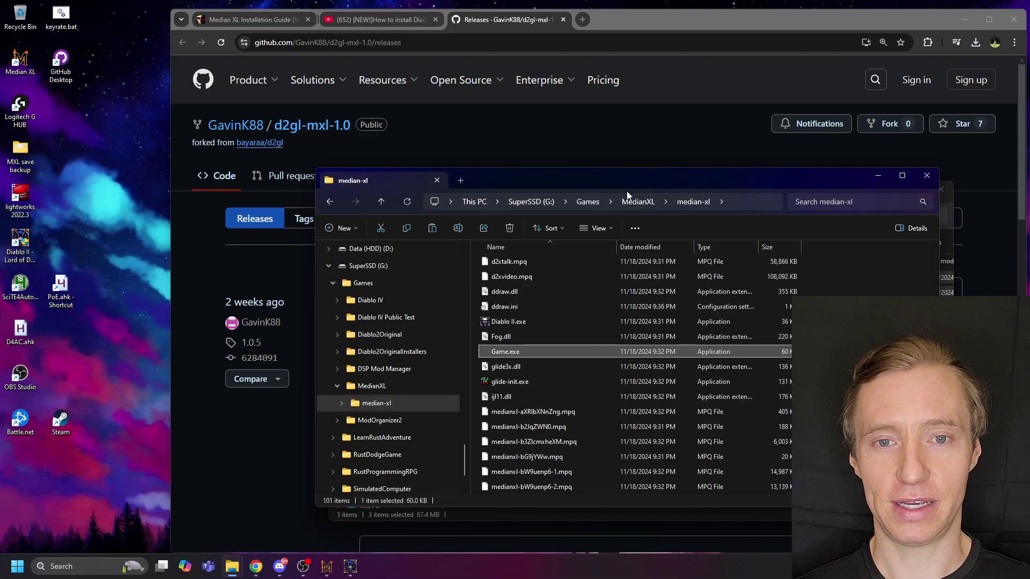
left_click(530, 396)
key("ctrl+v")
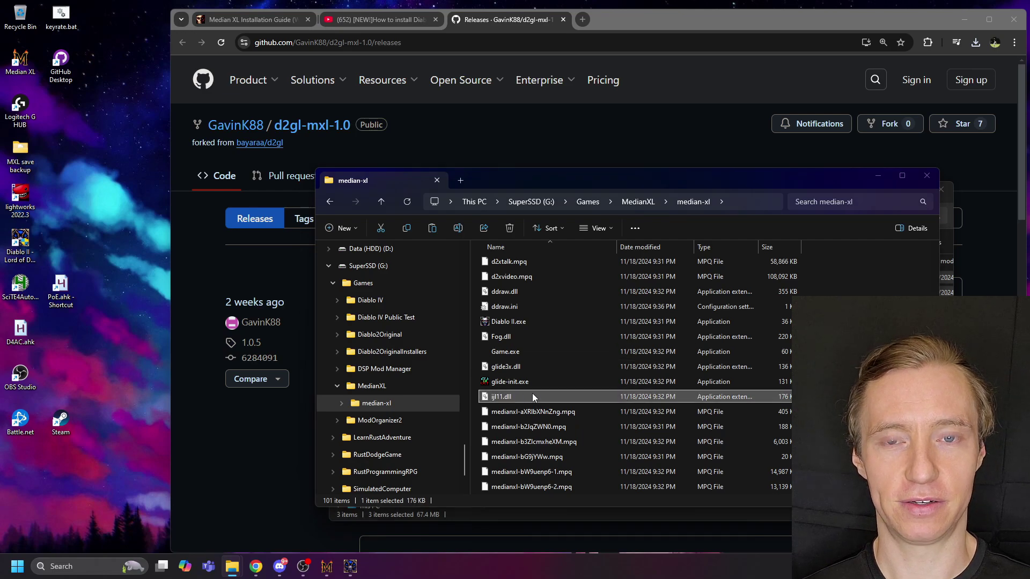
left_click(506, 197)
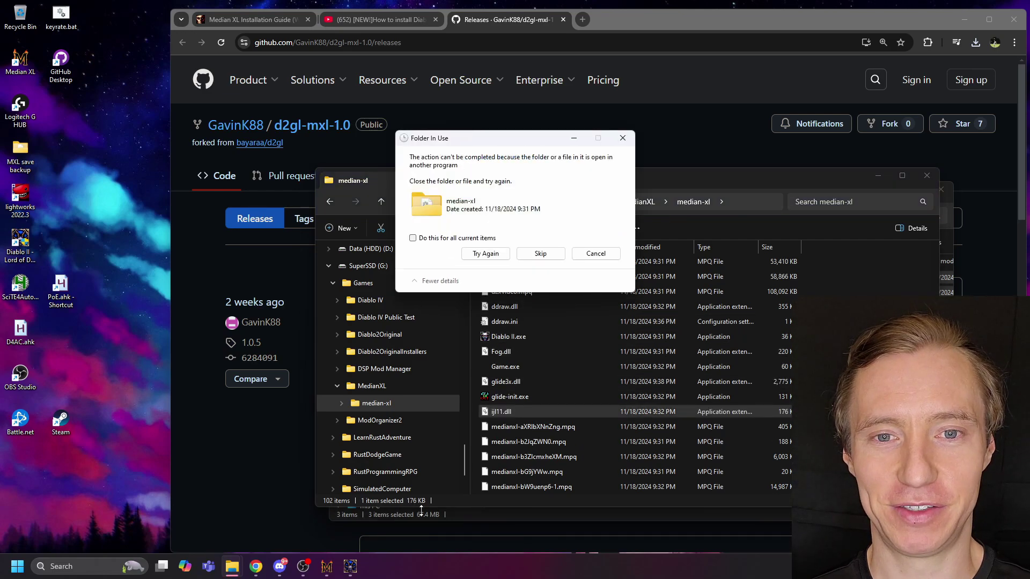
Close the running launcher windows so the copy completes, then restart the Median XL Launcher
left_click(327, 566)
right_click(327, 567)
left_click(301, 539)
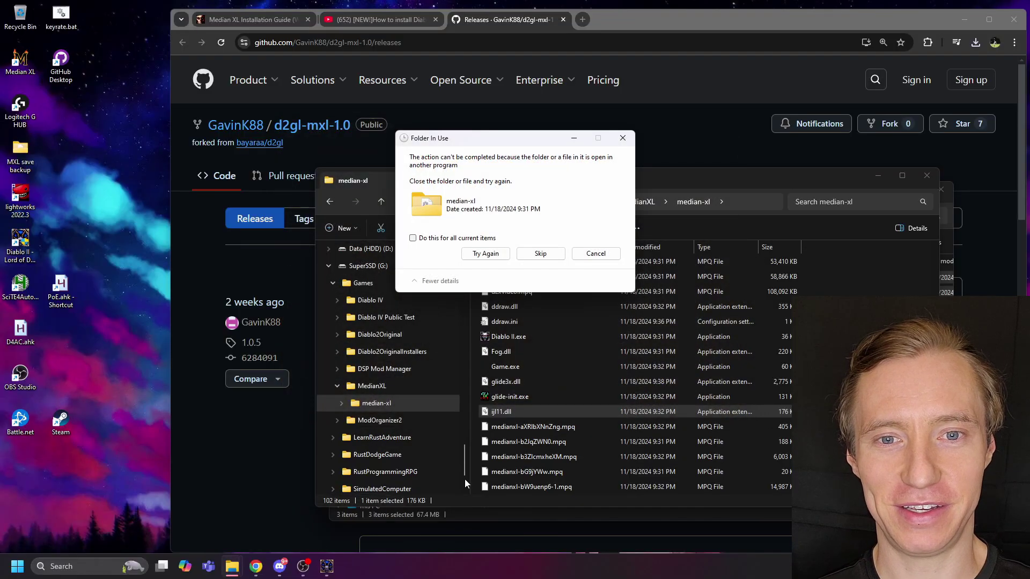
left_click(485, 253)
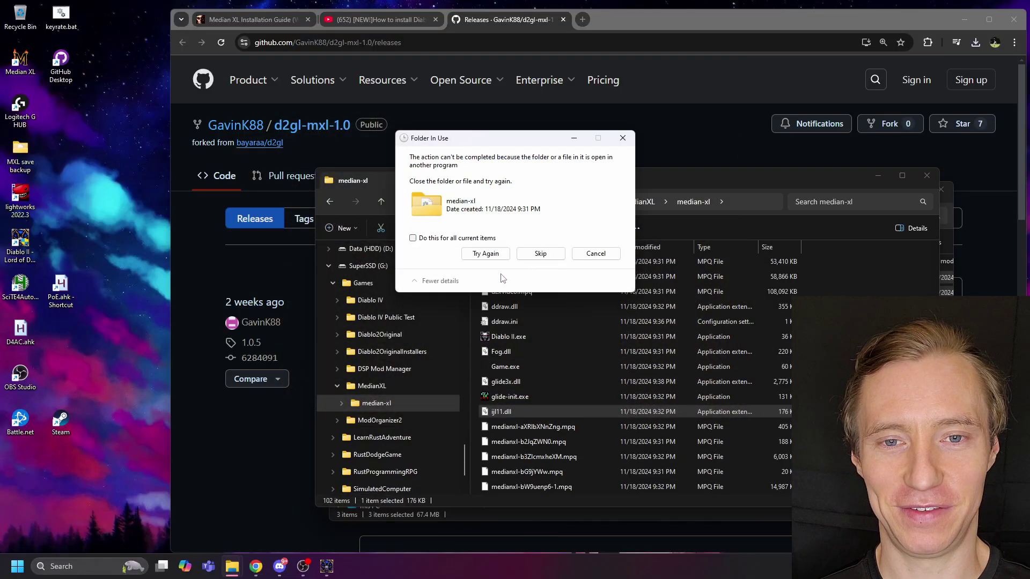
right_click(327, 567)
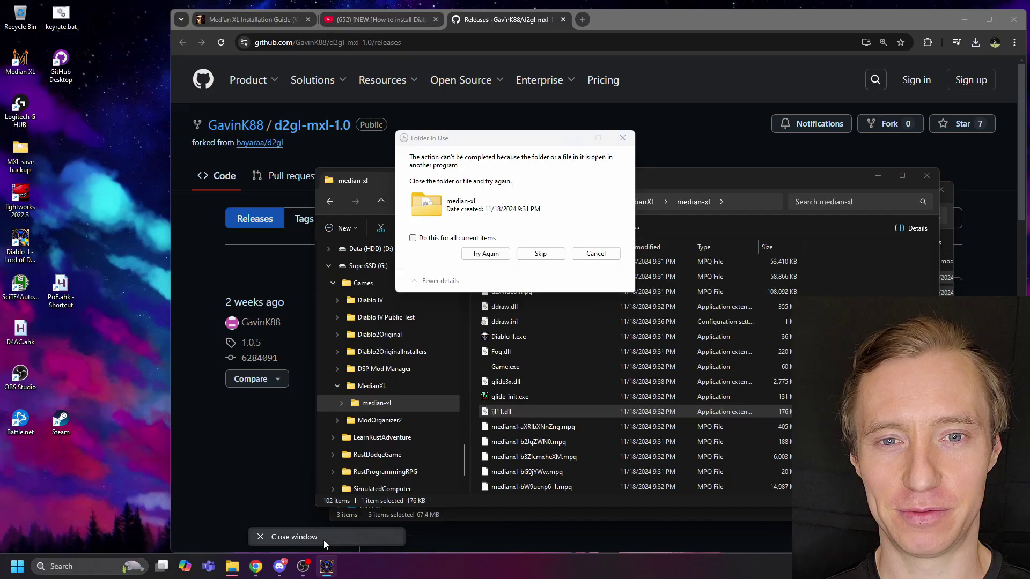
left_click(301, 539)
left_click(485, 253)
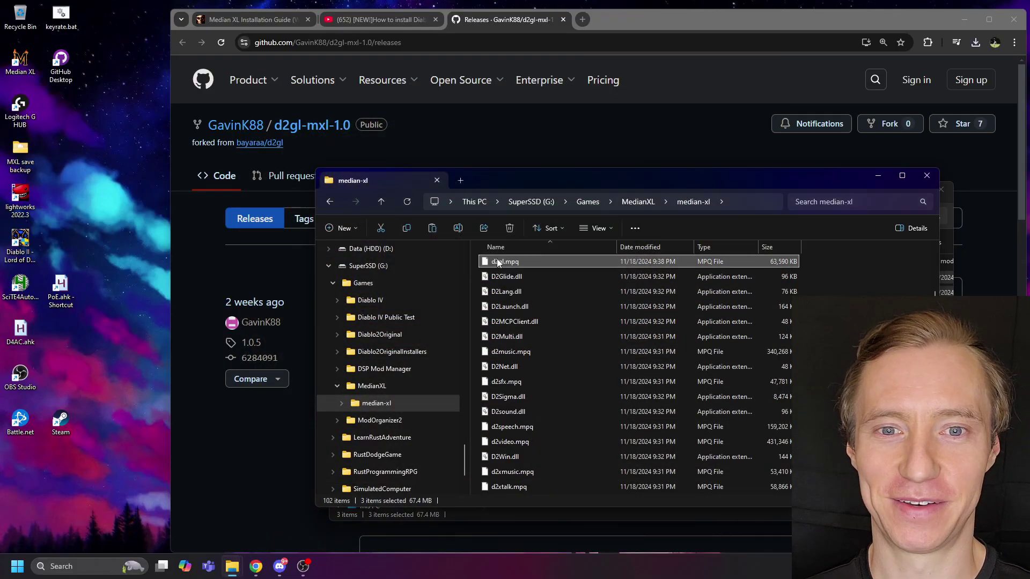
key("alt+Up")
double_click(591, 309)
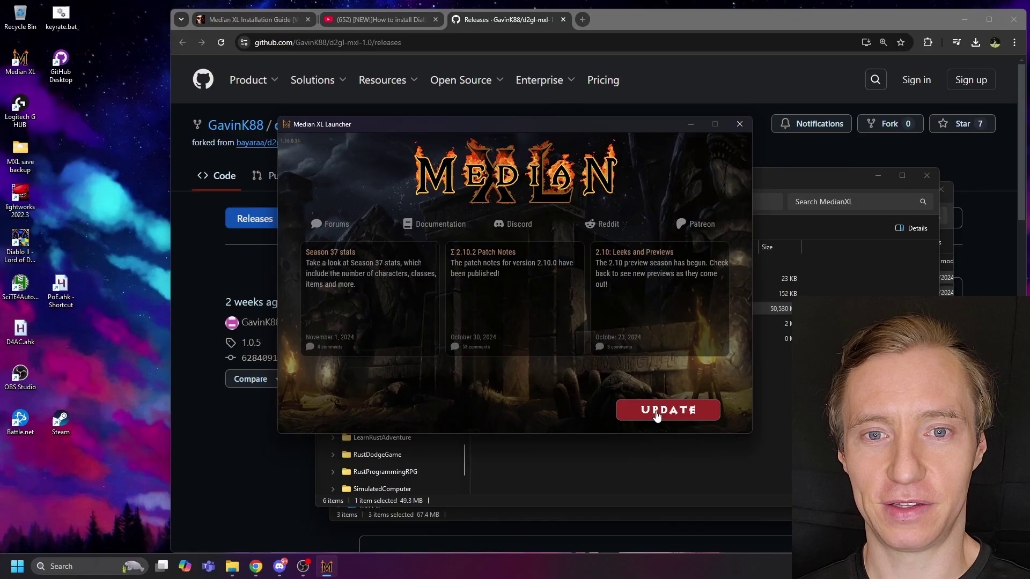
Update Median XL to 2.10.2 and enable the Glide3x.dll and Ddraw.dll graphic drivers
left_click(656, 414)
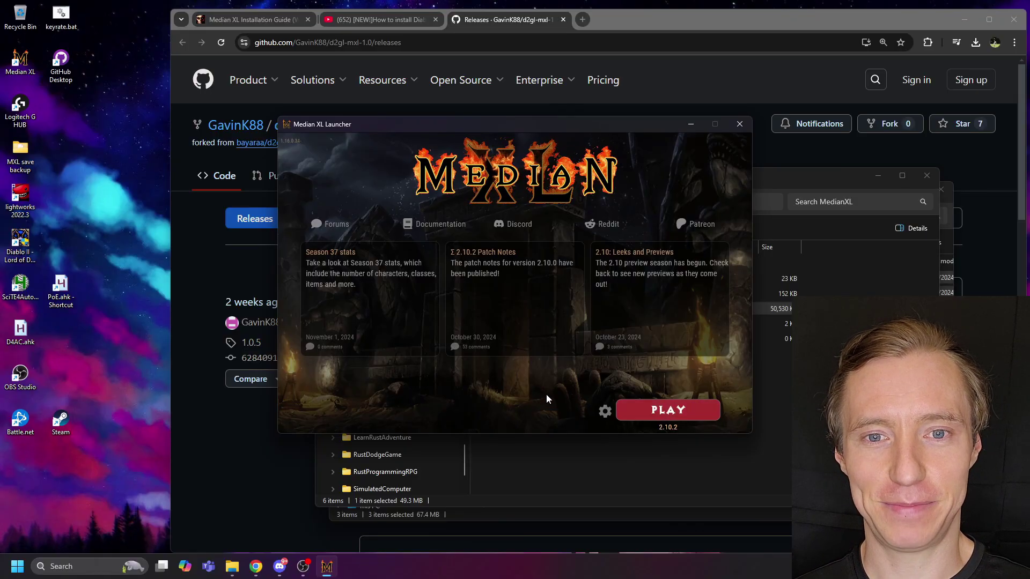
left_click(604, 412)
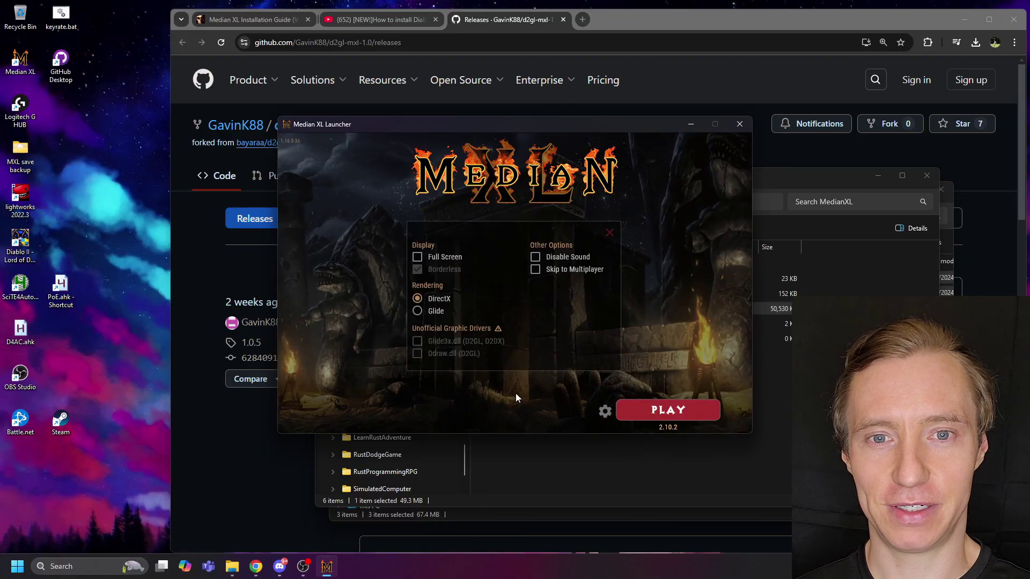
mouse_move(497, 328)
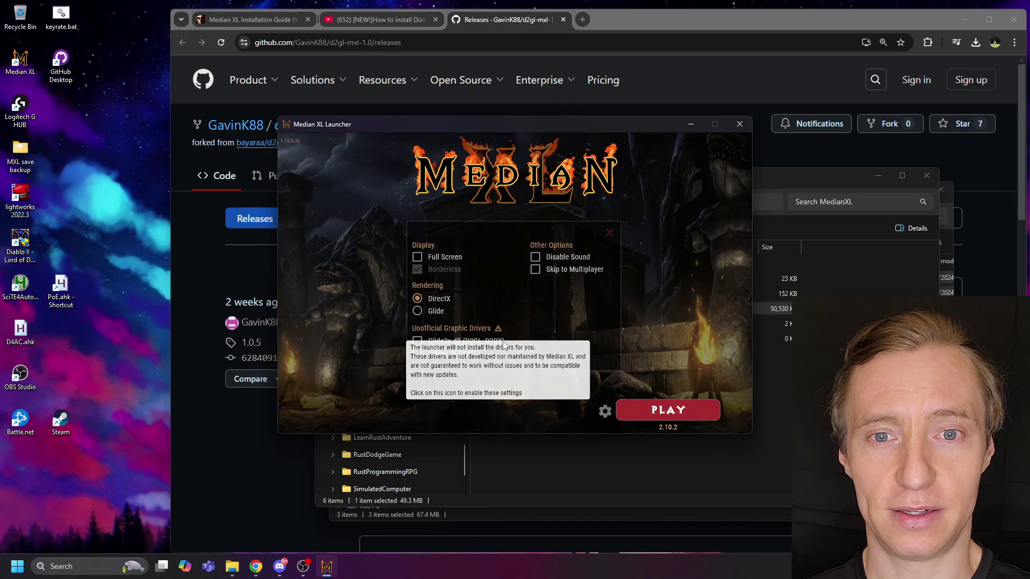
left_click(417, 341)
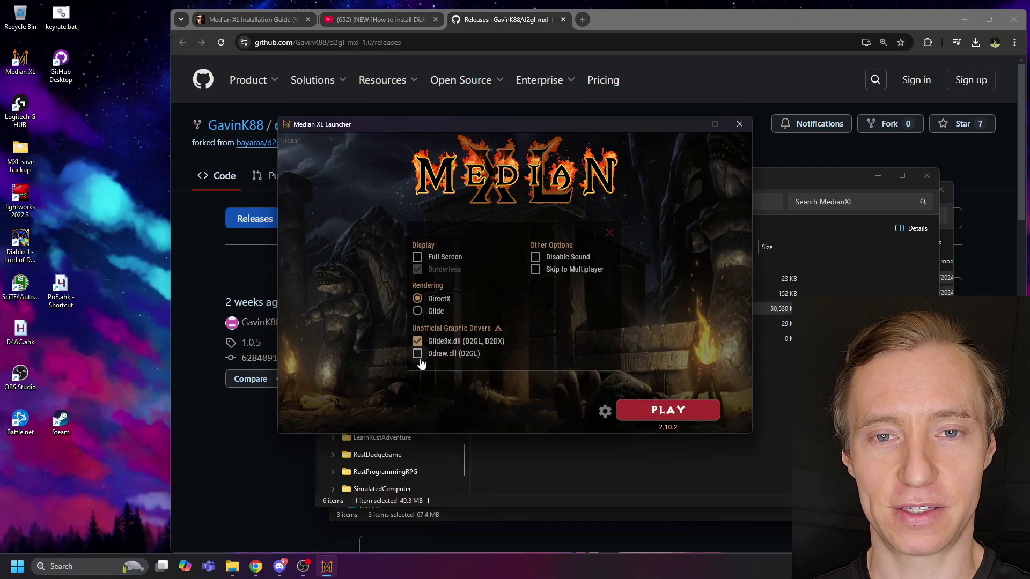
left_click(418, 354)
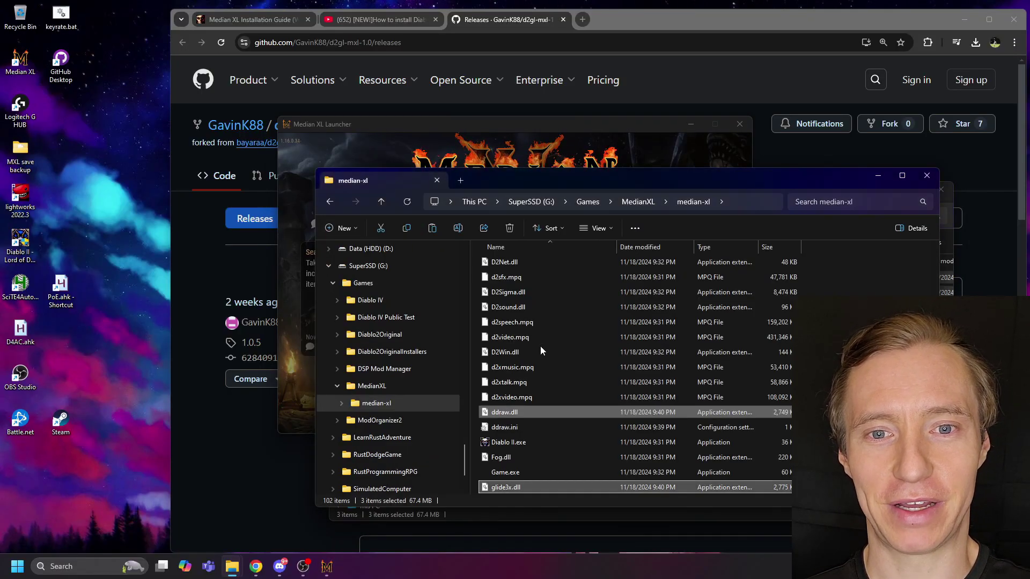
Paste the Release.zip D2GL files into median-xl again and return to the launcher
left_click(643, 202)
double_click(512, 264)
left_click(524, 414)
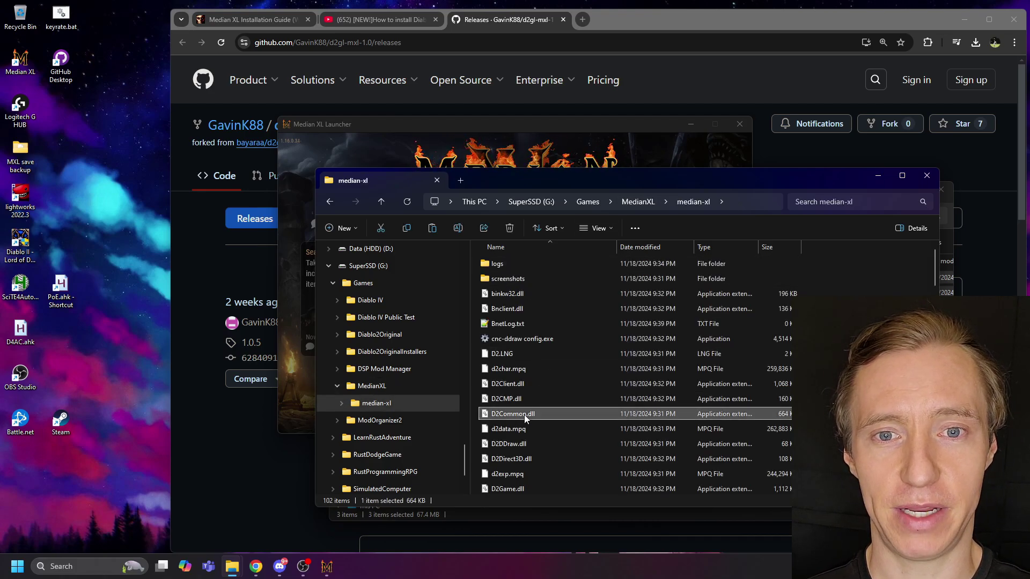
key("ctrl+v")
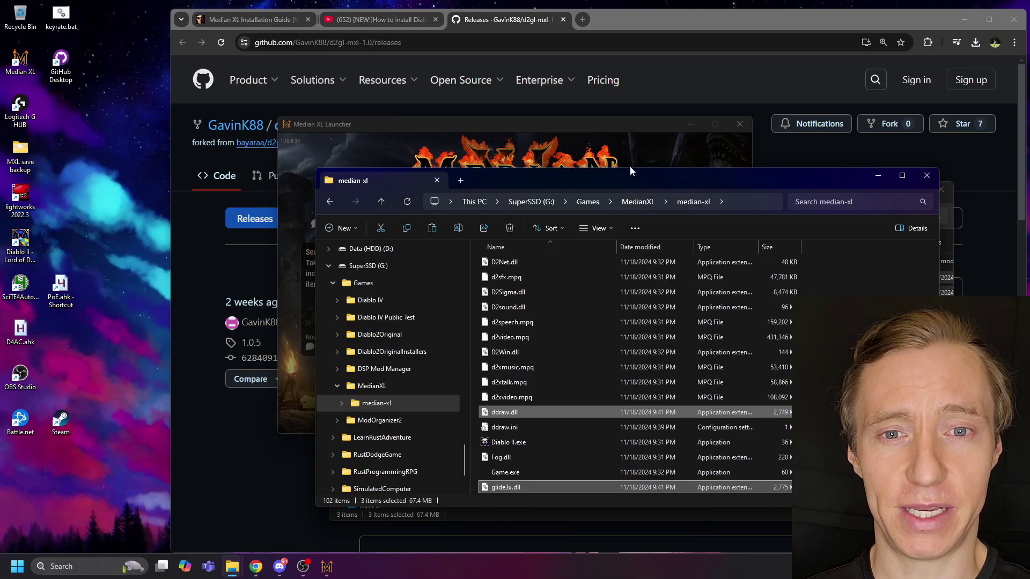
left_click(580, 128)
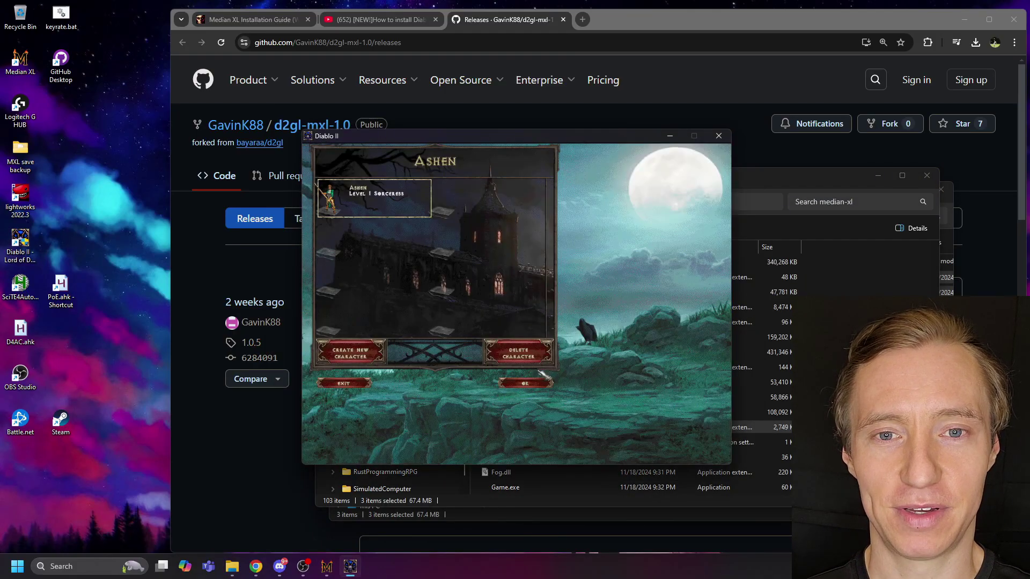
Enter the game with the existing Sorceress and turn on D2GL fullscreen
double_click(382, 187)
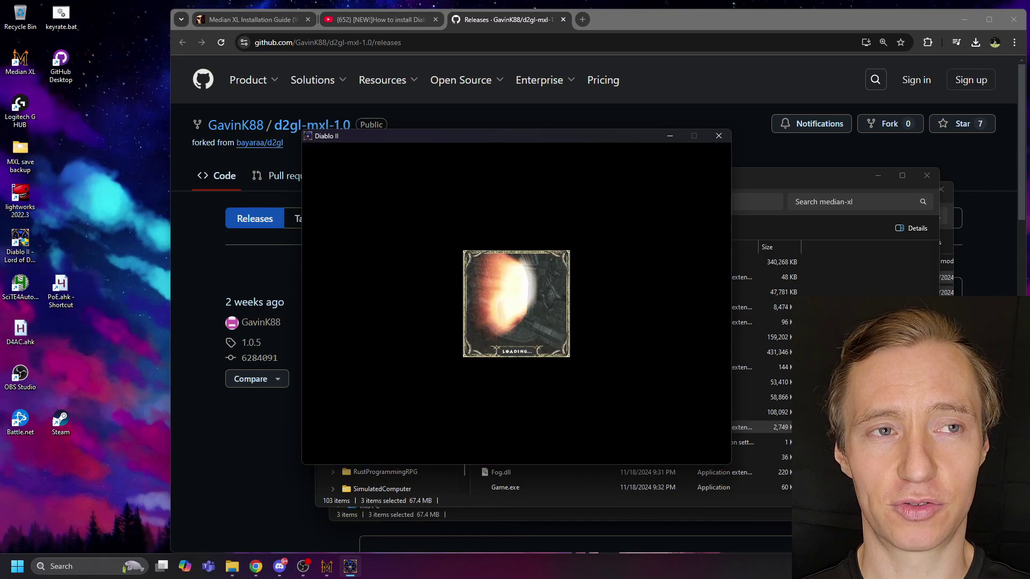
key("ctrl+o")
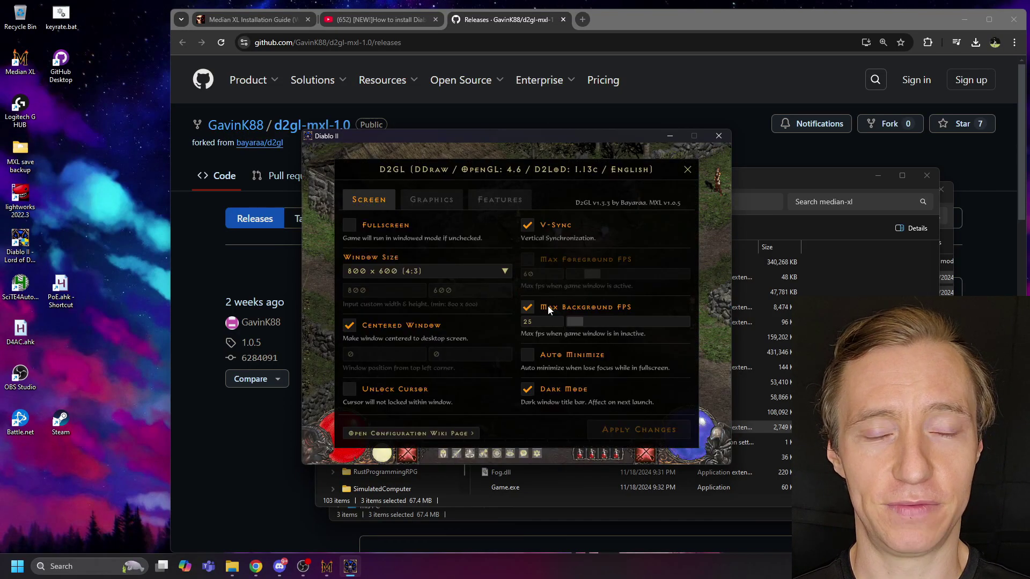
left_click(353, 224)
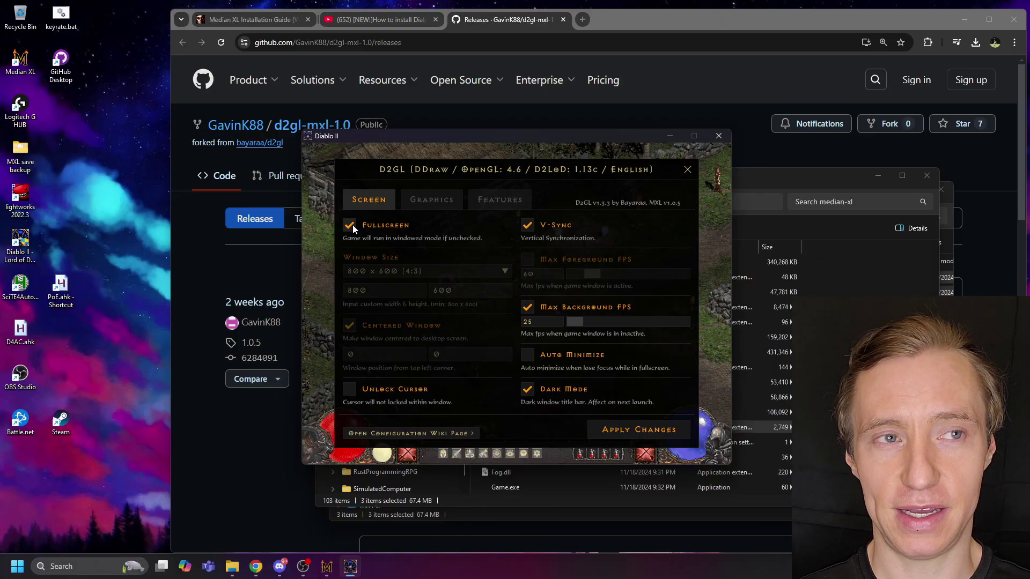
Enable HD Text, Motion Prediction and Skip Intro in D2GL, then close the overlay
left_click(499, 200)
left_click(352, 257)
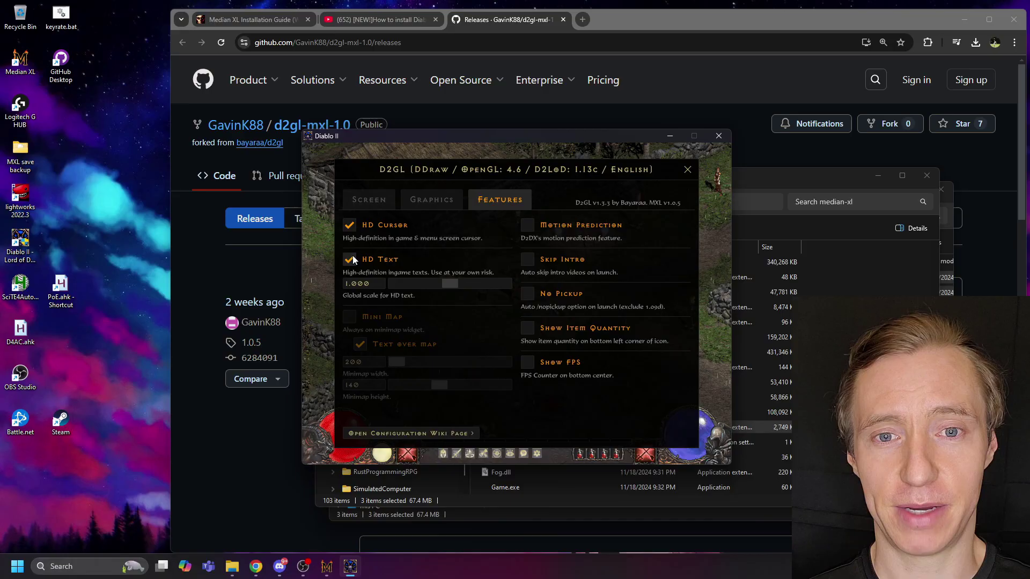
left_click(527, 226)
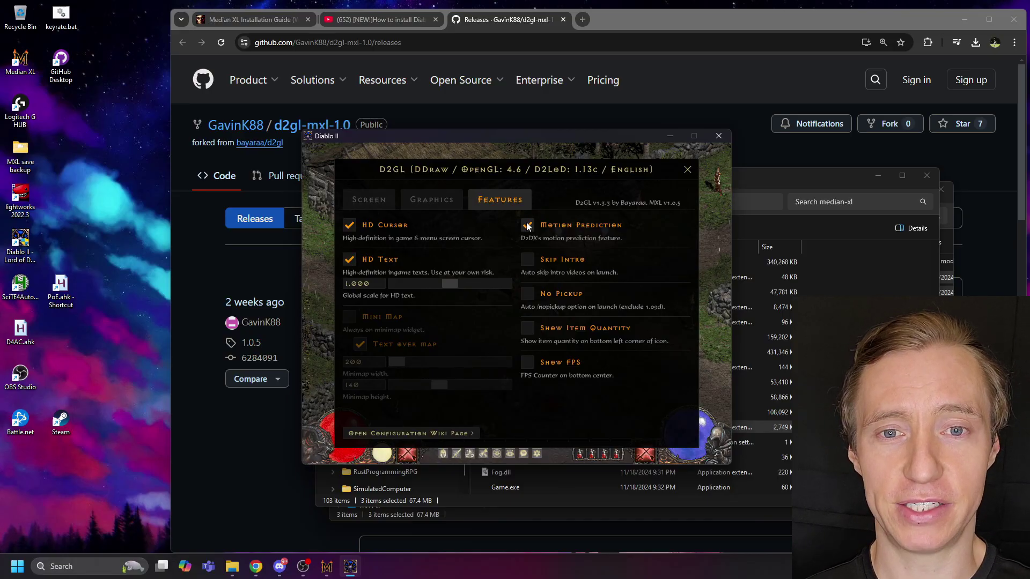
left_click(527, 260)
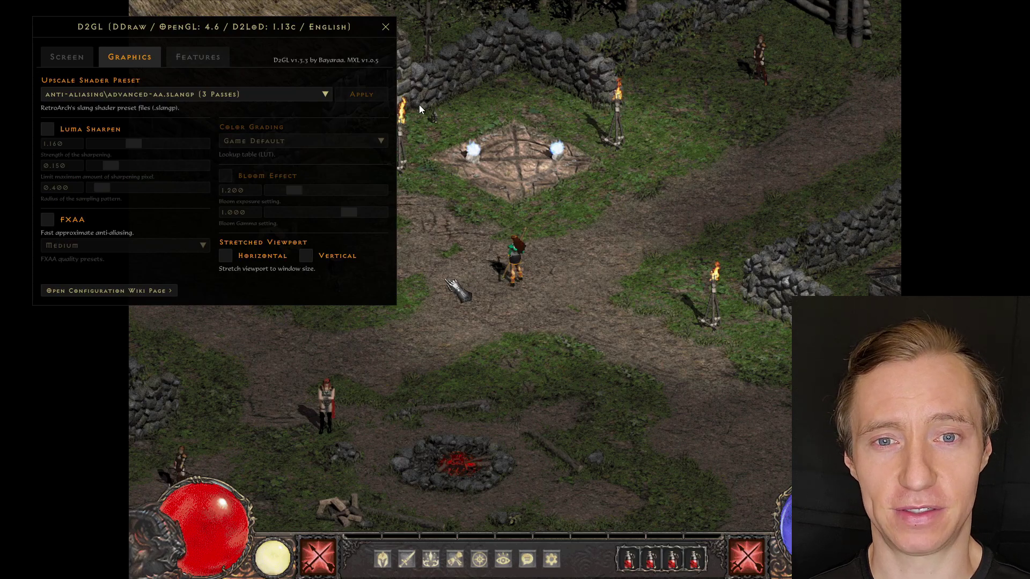
left_click(386, 27)
Walk across the town, glance at the Arcane skill tree and bring up the in-game menu
left_click(592, 354)
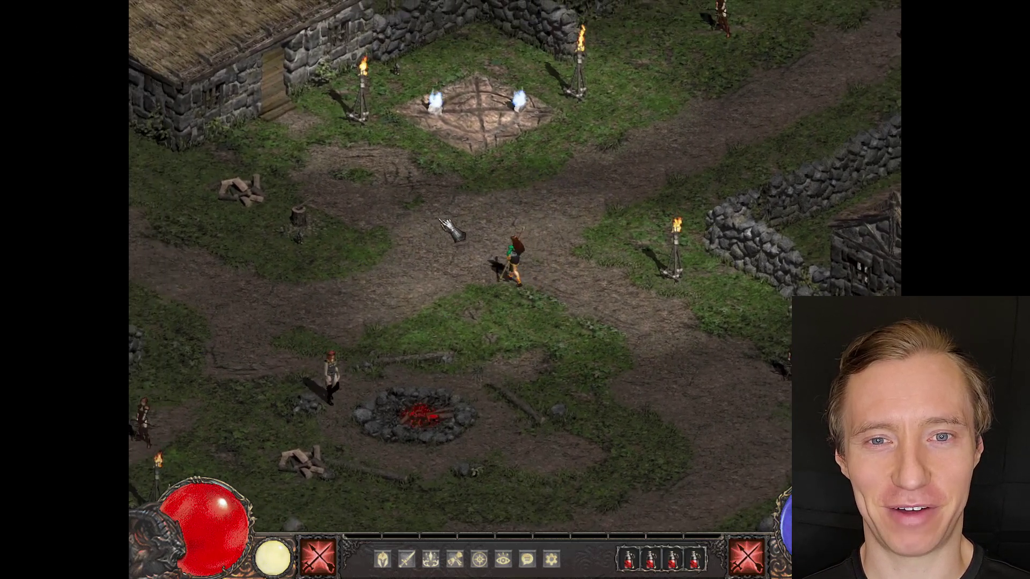
key("t")
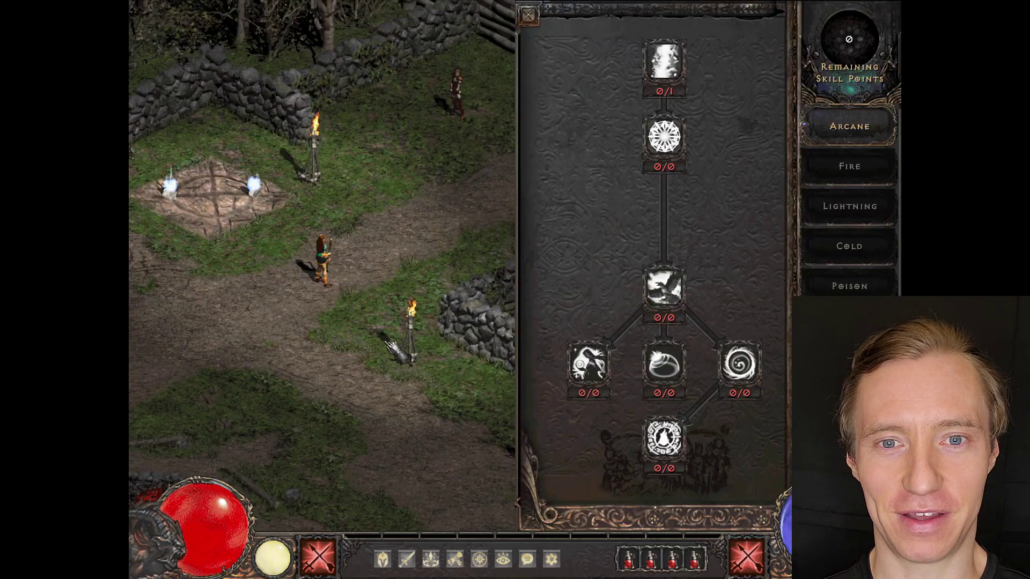
key("t")
key("t")
key("Escape")
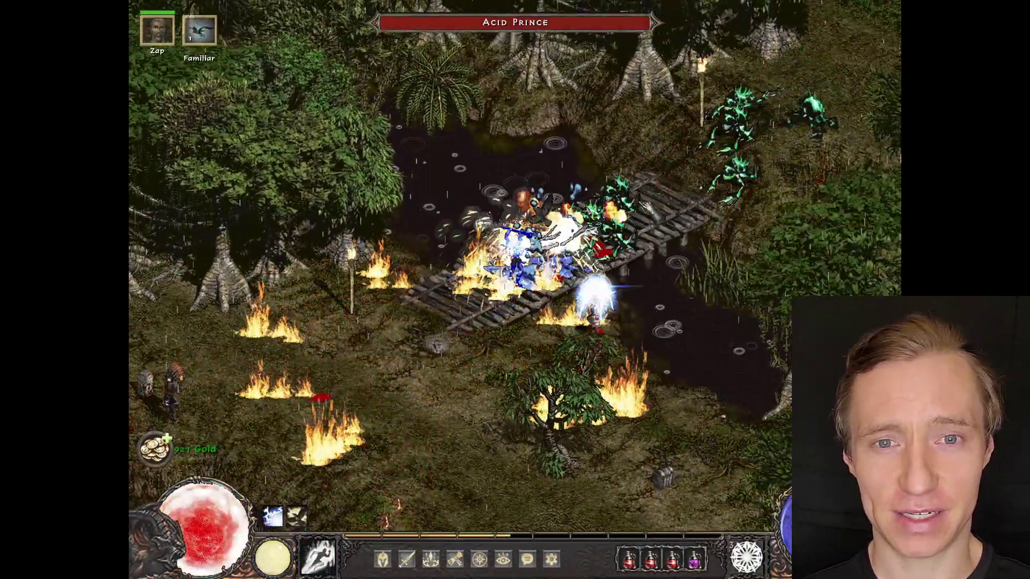
Fight the jungle boss with fire ring and frost spells, then connect to Battle.net multiplayer
key("F2")
right_click(802, 110)
left_click(802, 110)
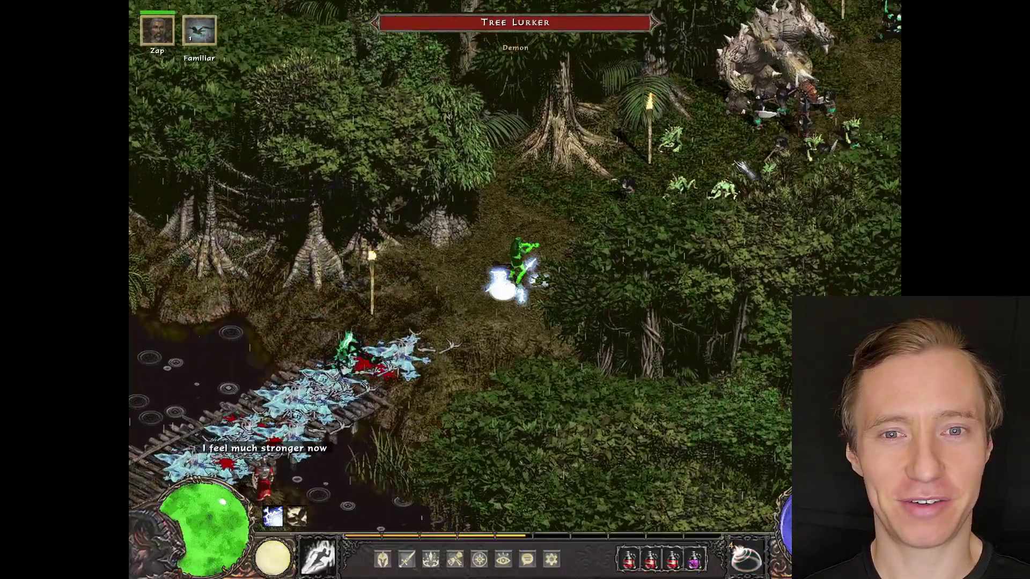
key("F3")
right_click(680, 210)
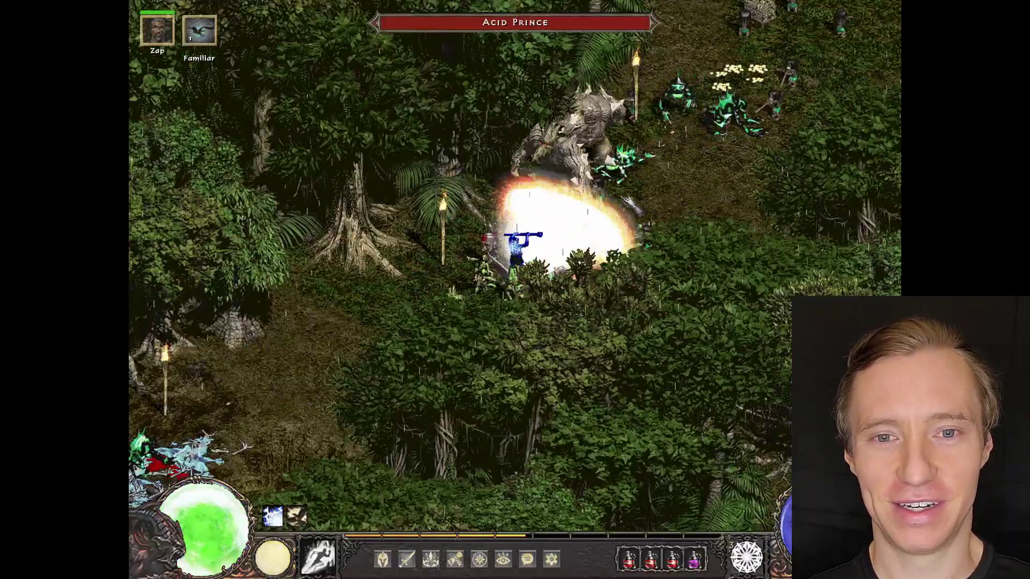
left_click(459, 270)
key("F2")
right_click(660, 161)
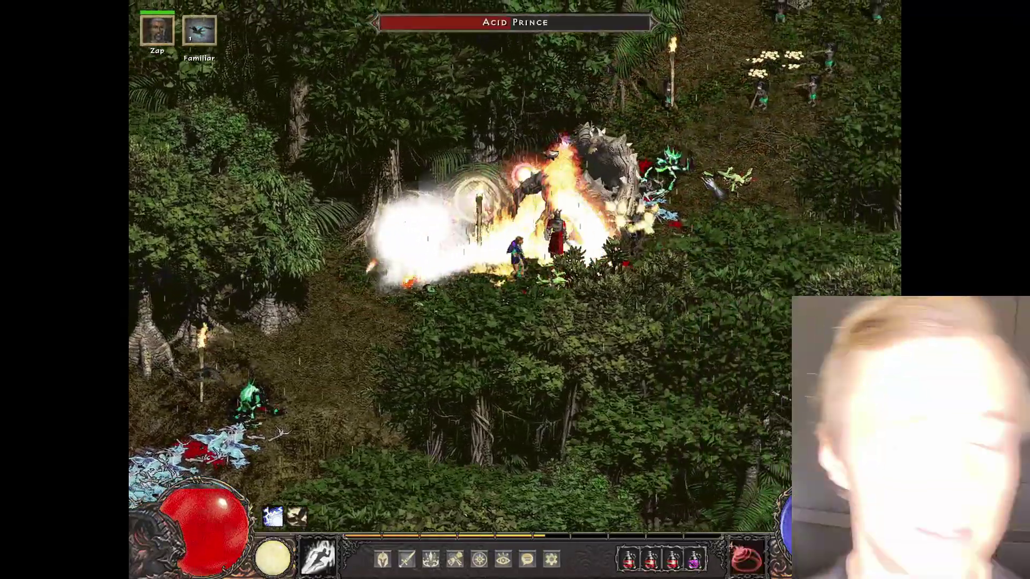
left_click(733, 143)
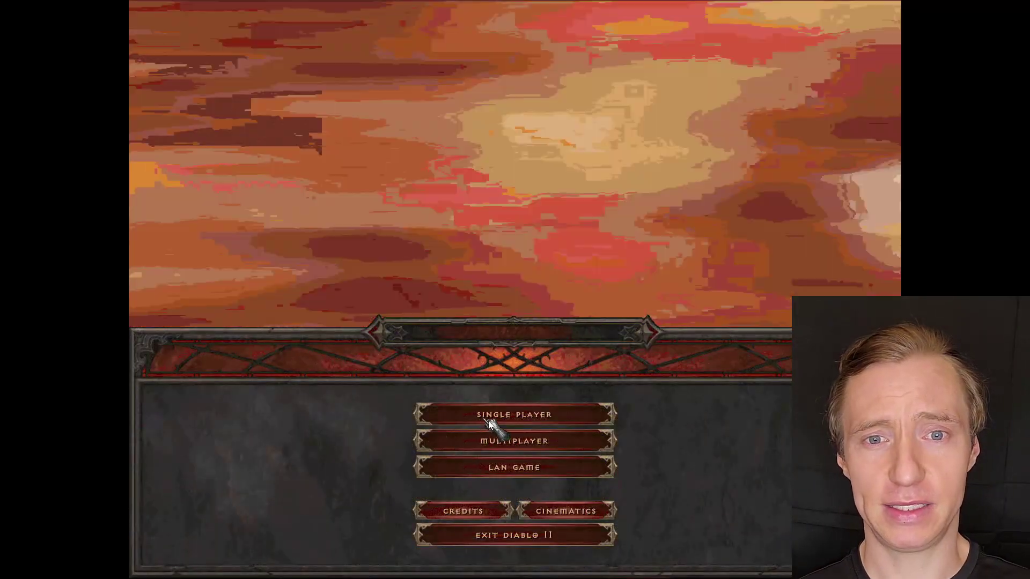
left_click(509, 441)
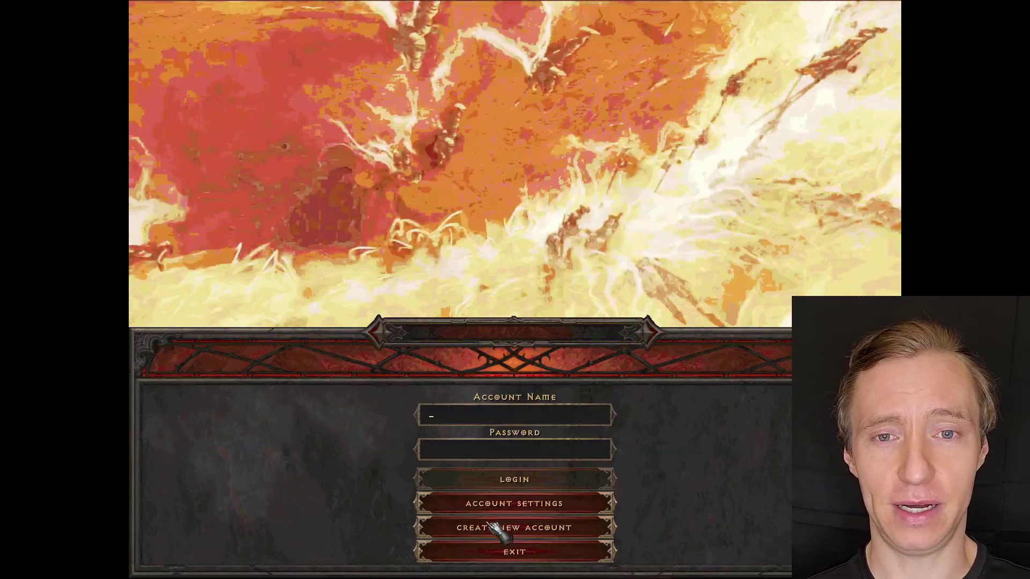
Log in and create a new Sorceress character named 'Apollys'
left_click(494, 528)
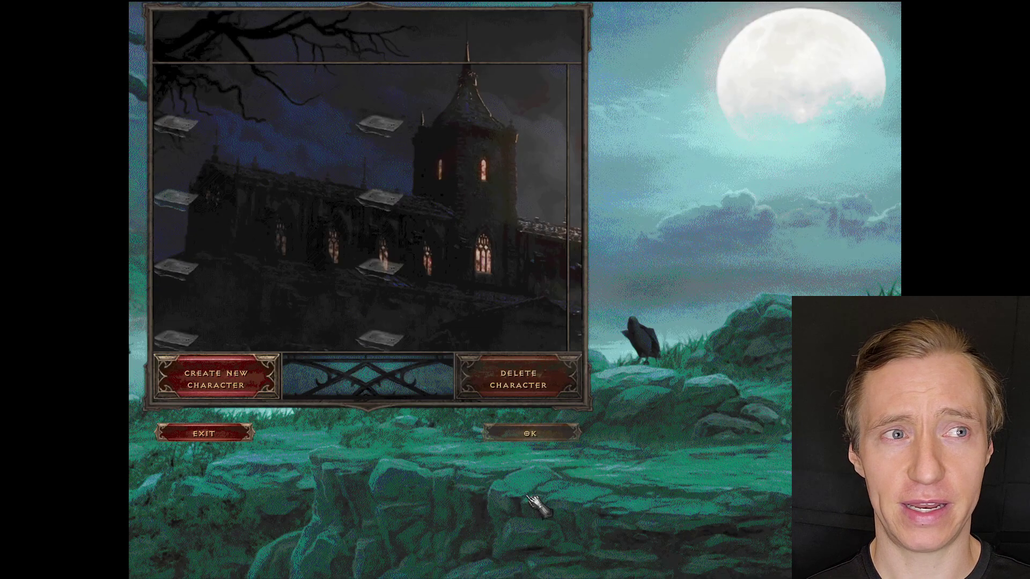
left_click(264, 387)
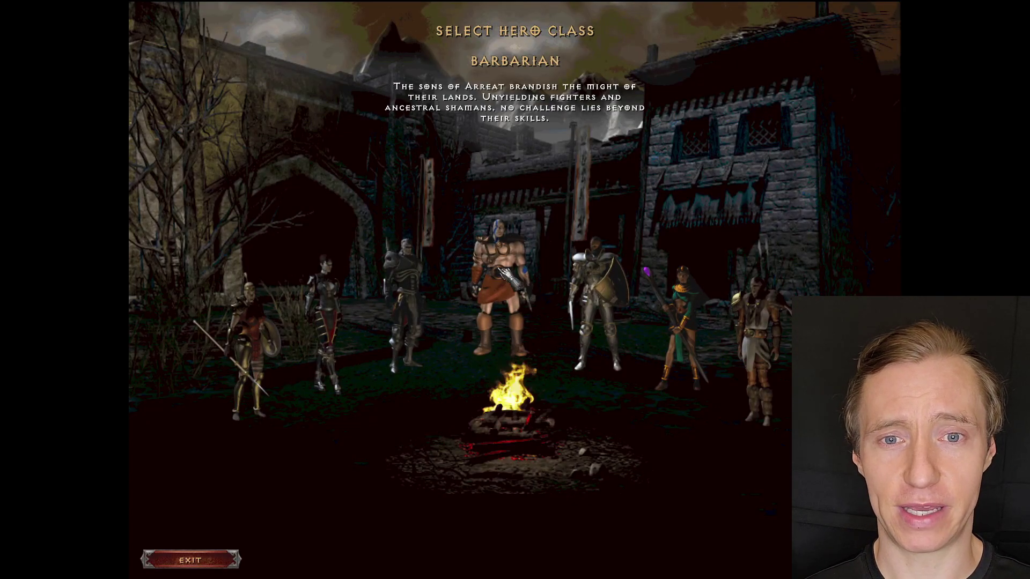
left_click(678, 322)
type("Apollys")
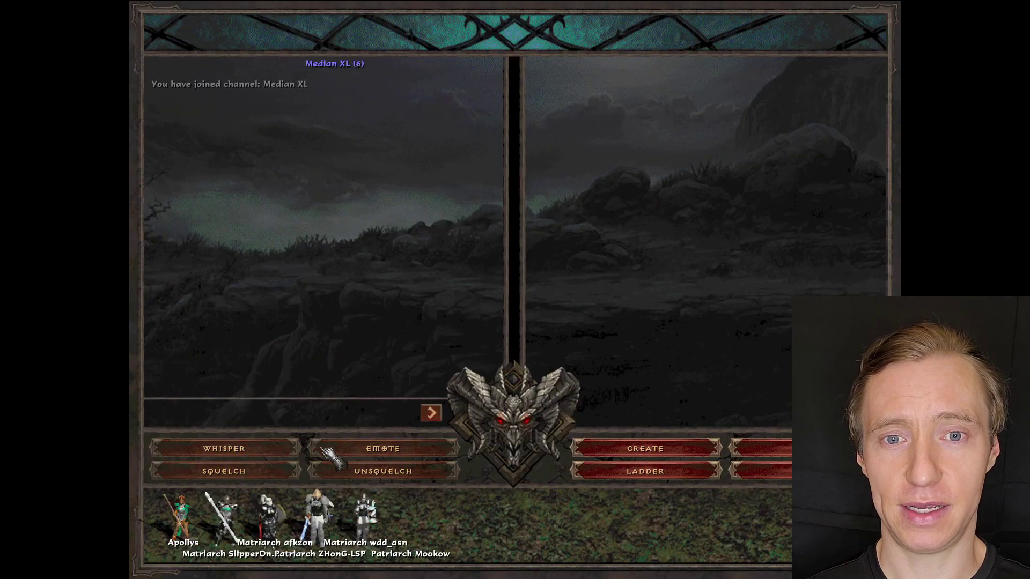
Join the Ashen channel, list game servers with /servers, and set preferred server 38
type("/join A")
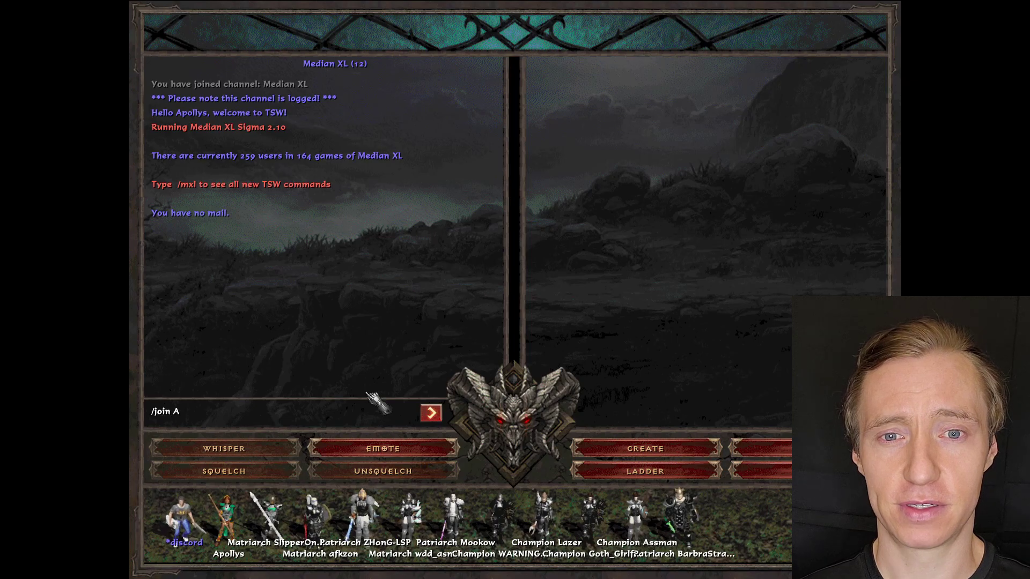
type("shen")
key("Return")
type("/")
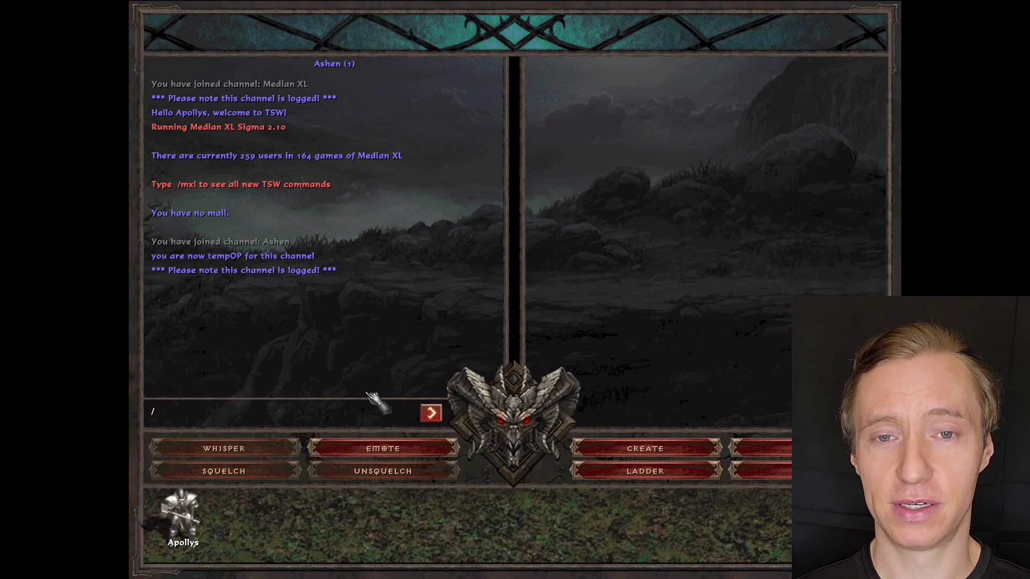
type("ser")
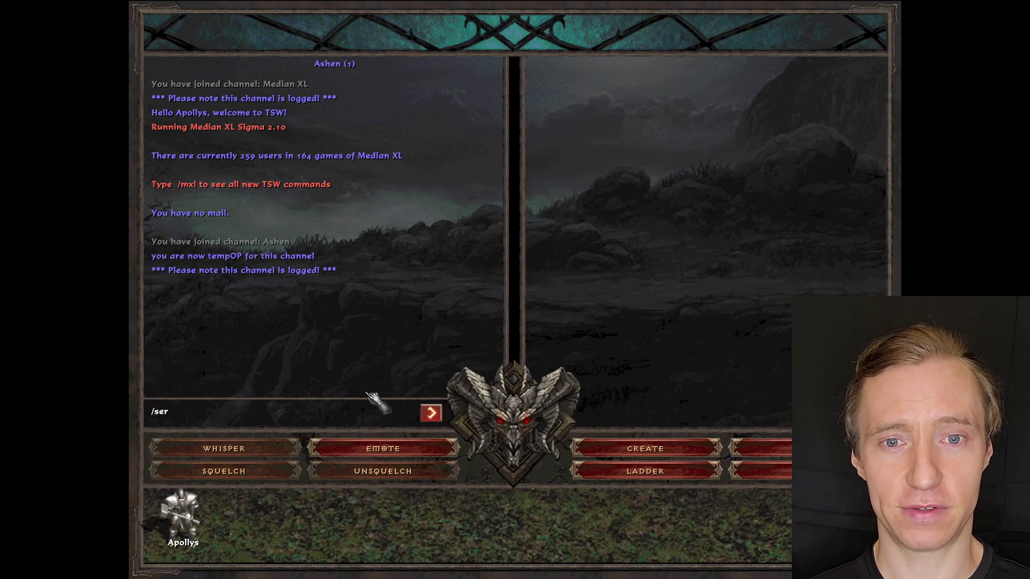
type("vers")
key("Return")
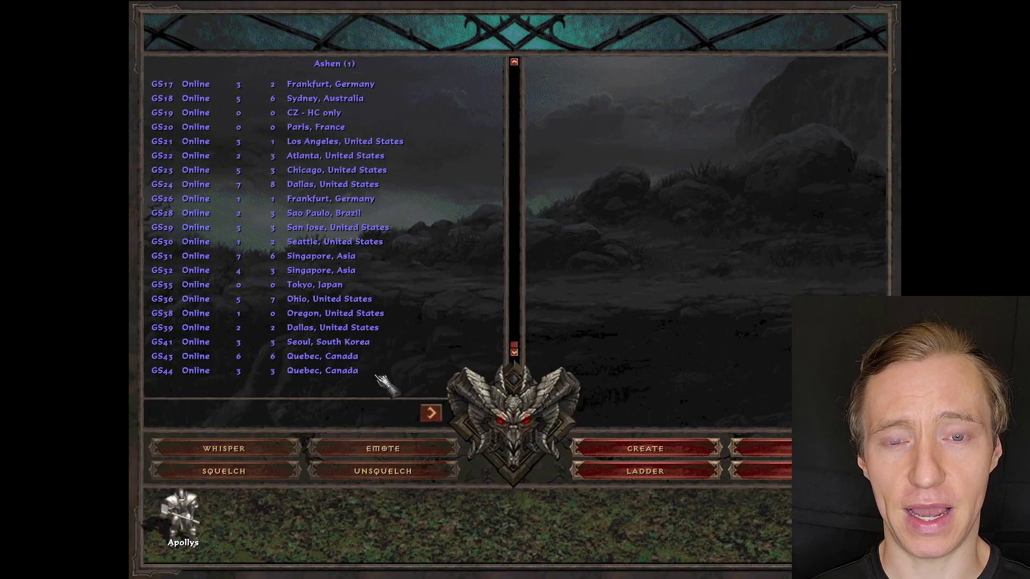
scroll(345, 337, "up", 3)
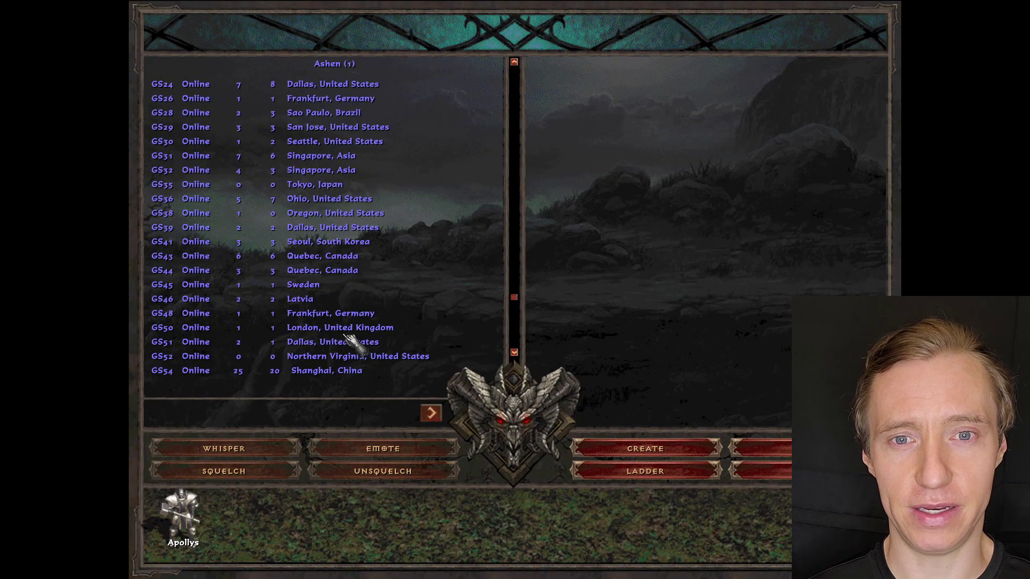
type("/gs 38")
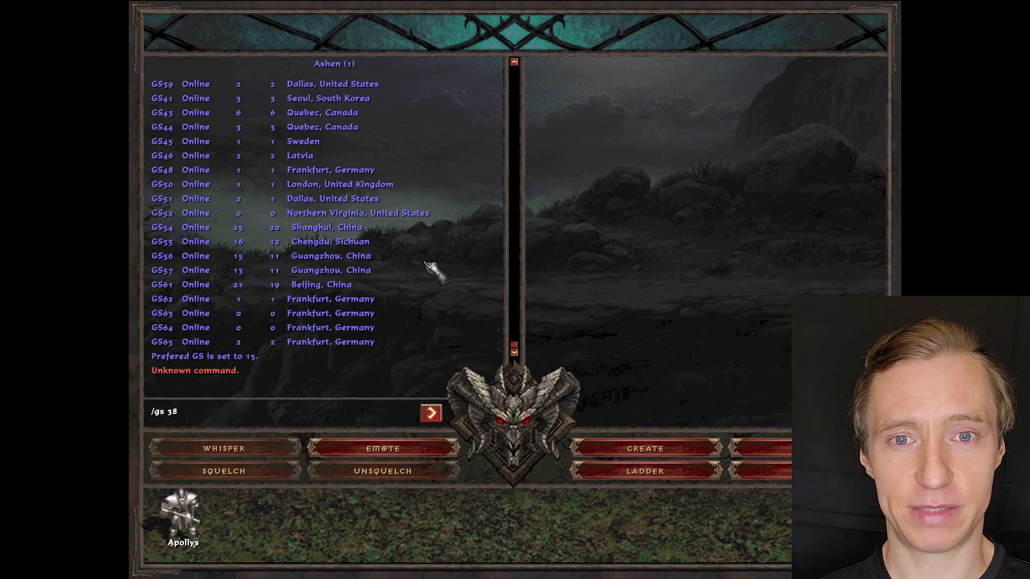
key("Return")
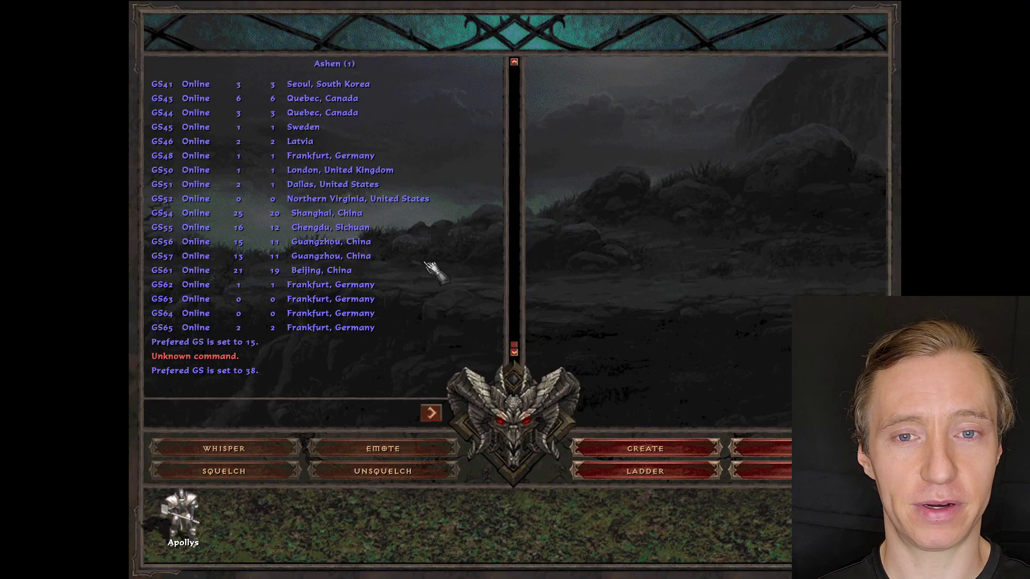
Create a new game named 'As' and load into it
left_click(645, 449)
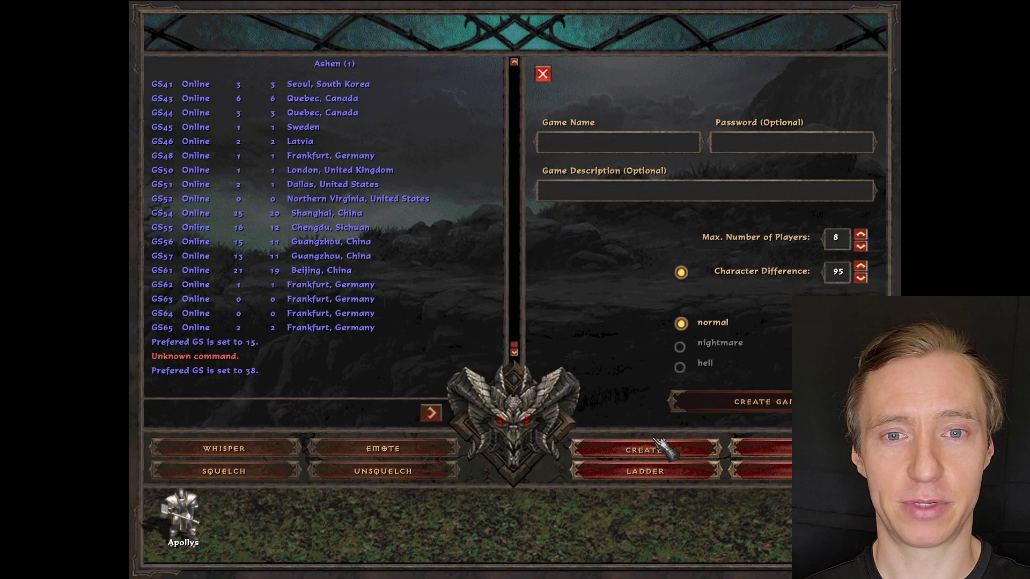
type("Ash")
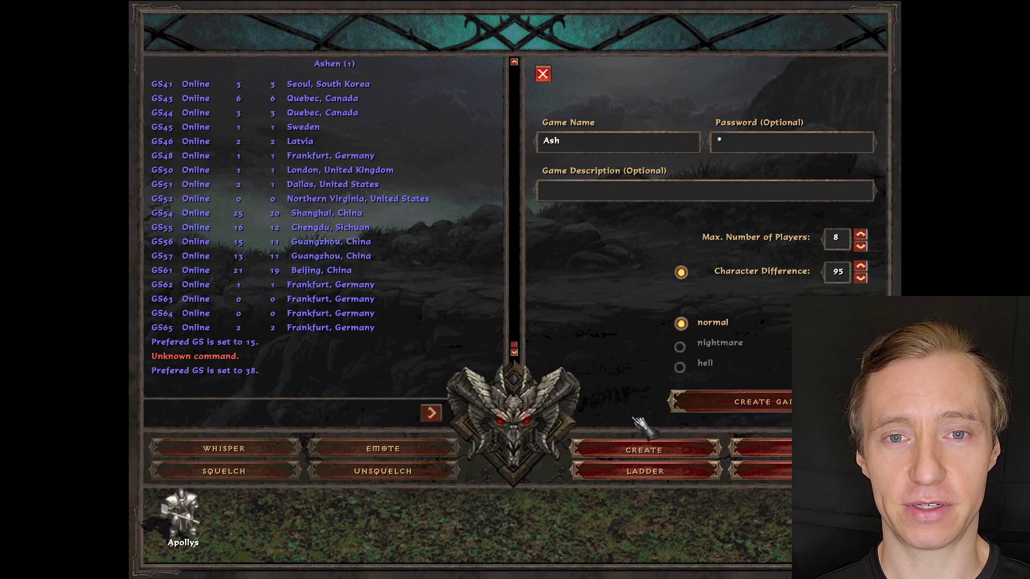
key("Return")
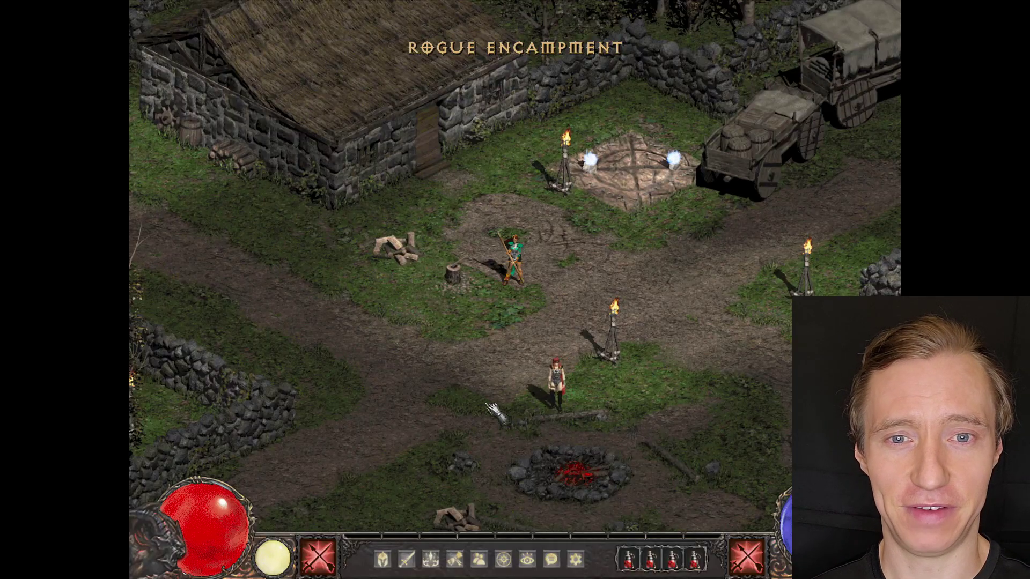
Walk through the Rogue Encampment into the jungle and fight spiders with fire wall, fire ring and frost spells
left_click(588, 314)
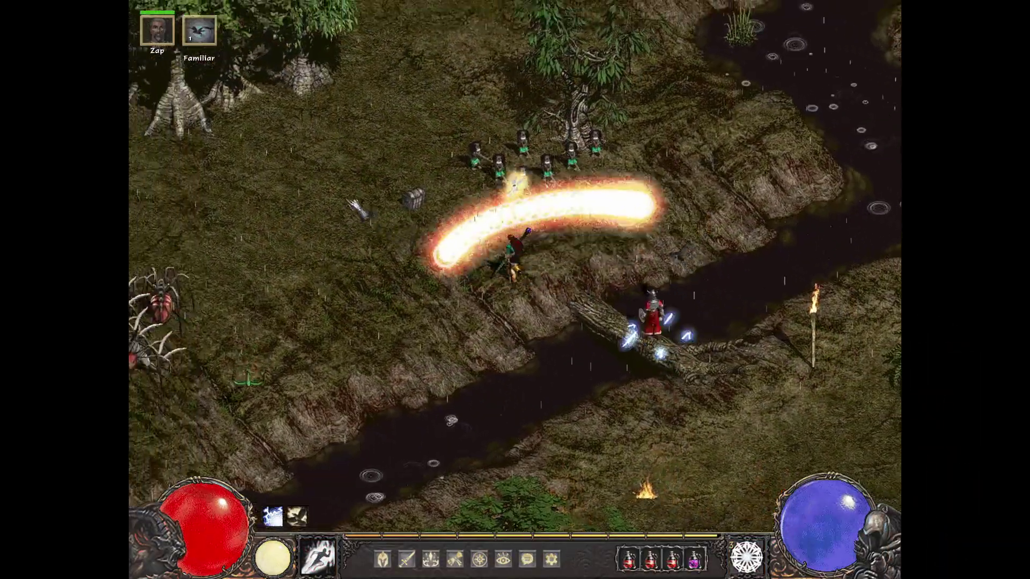
left_click(357, 208)
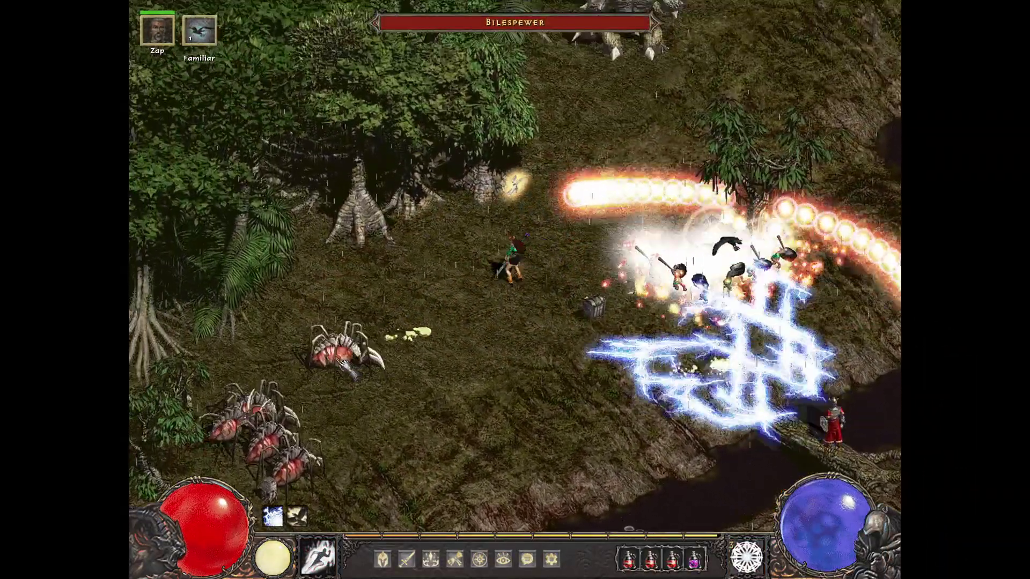
left_click(436, 290)
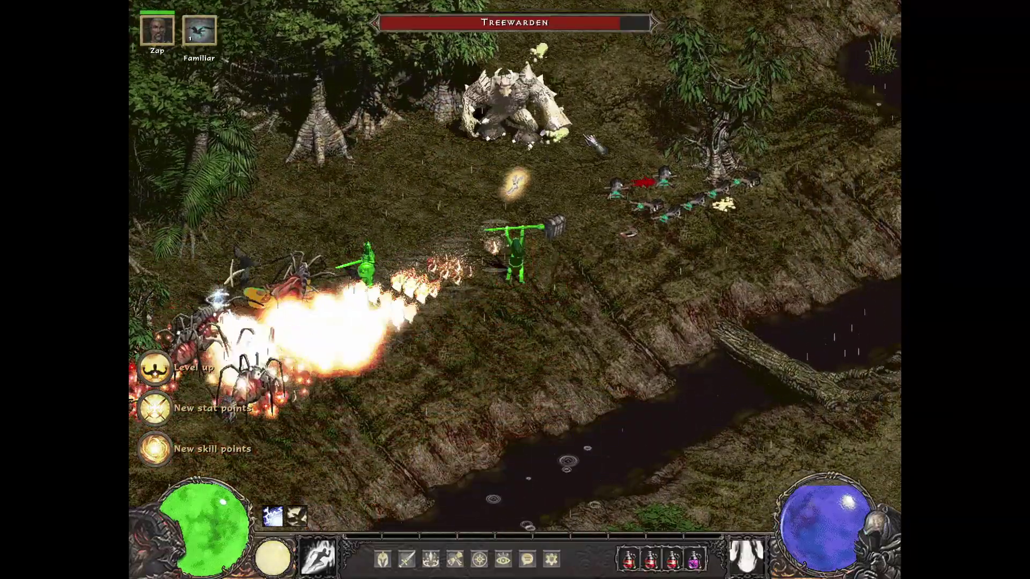
right_click(493, 174)
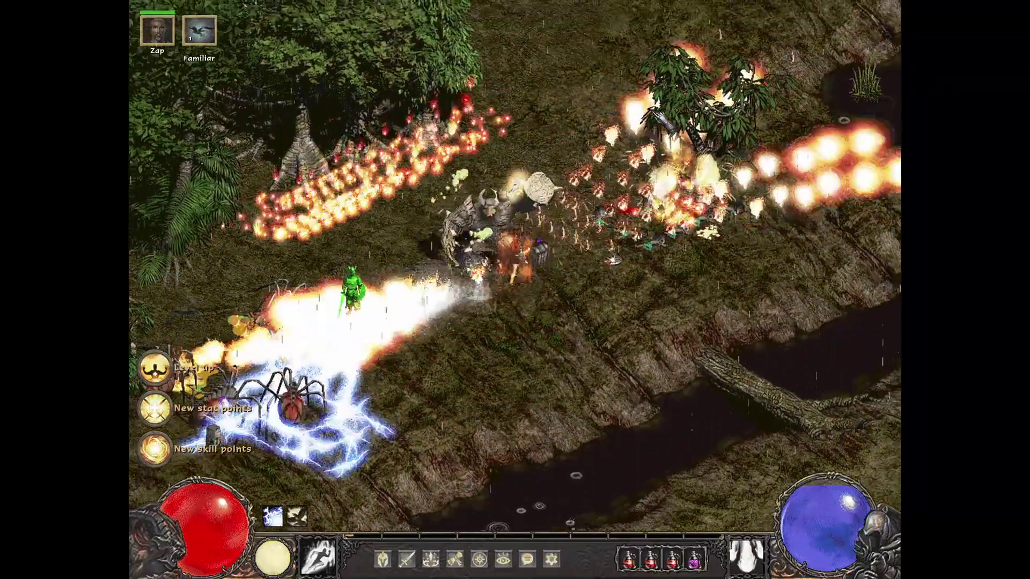
key("4")
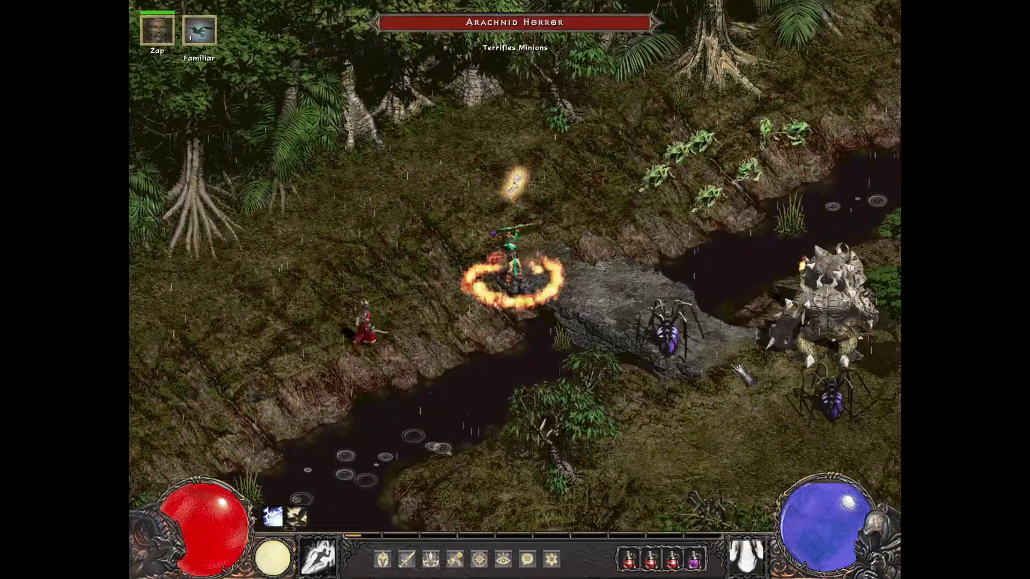
key("3")
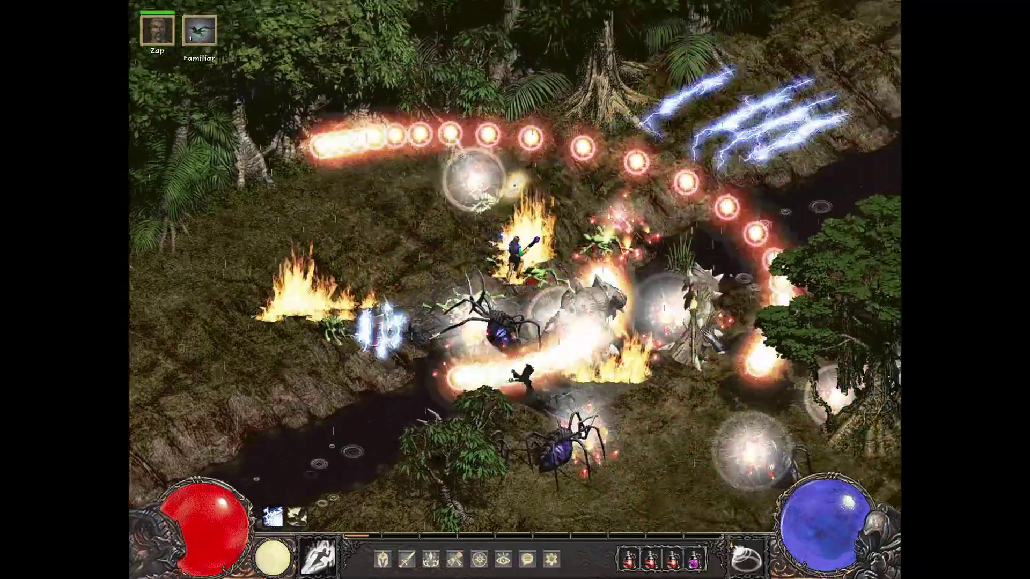